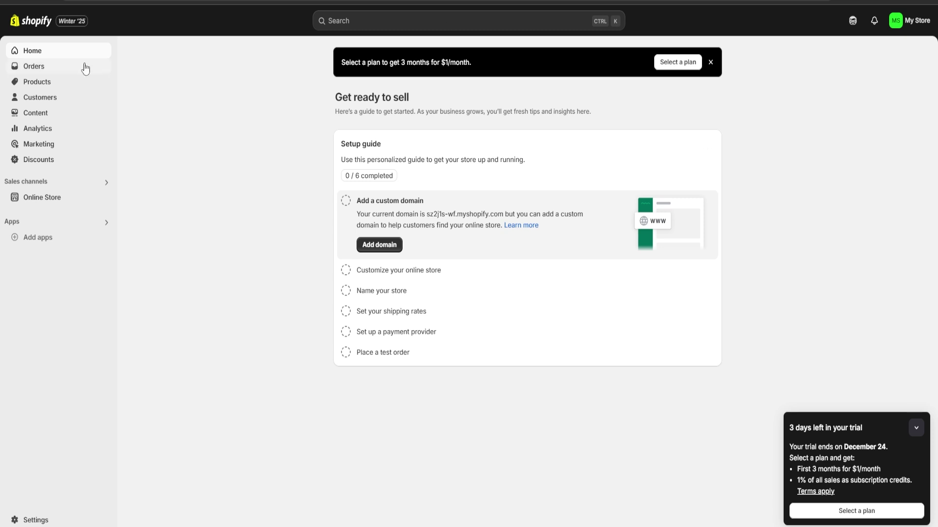
- Go to the Products section and start a blank new-product form
left_click(53, 84)
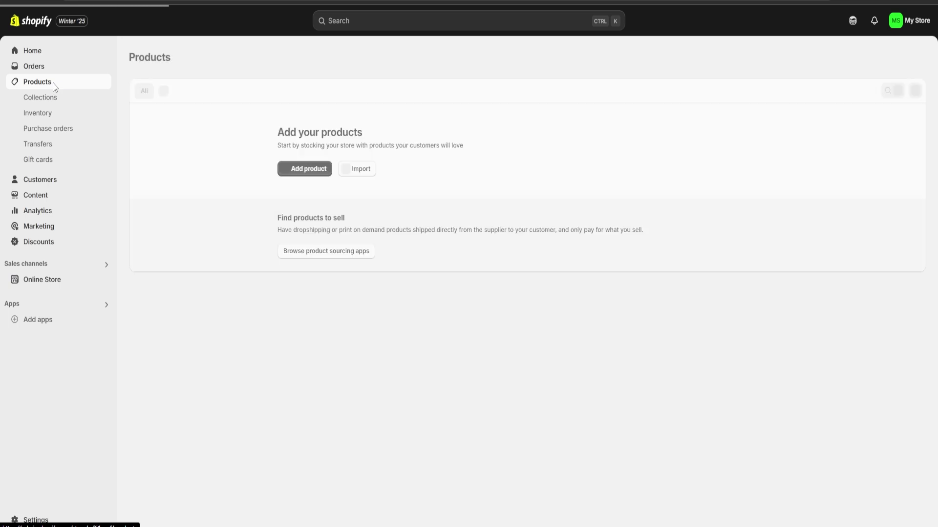
left_click(295, 193)
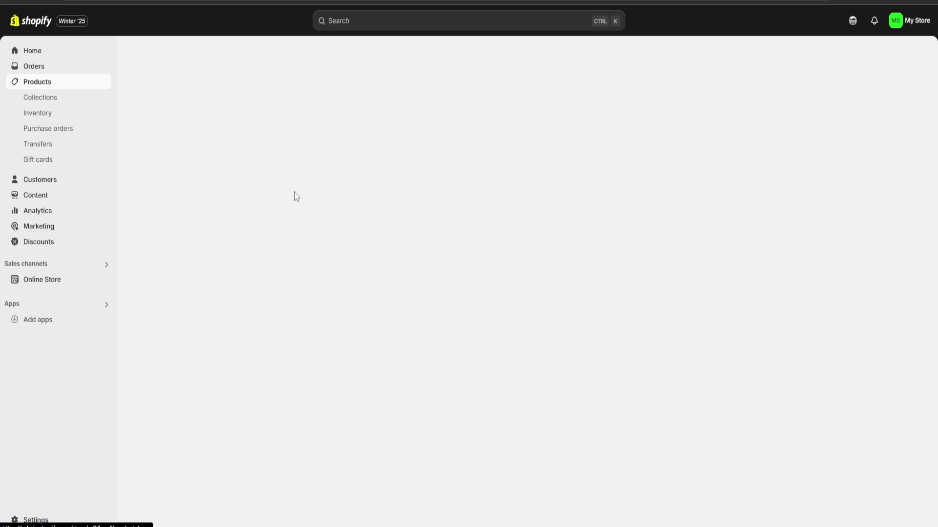
- Enter MacBook Air as the product title
left_click(354, 111)
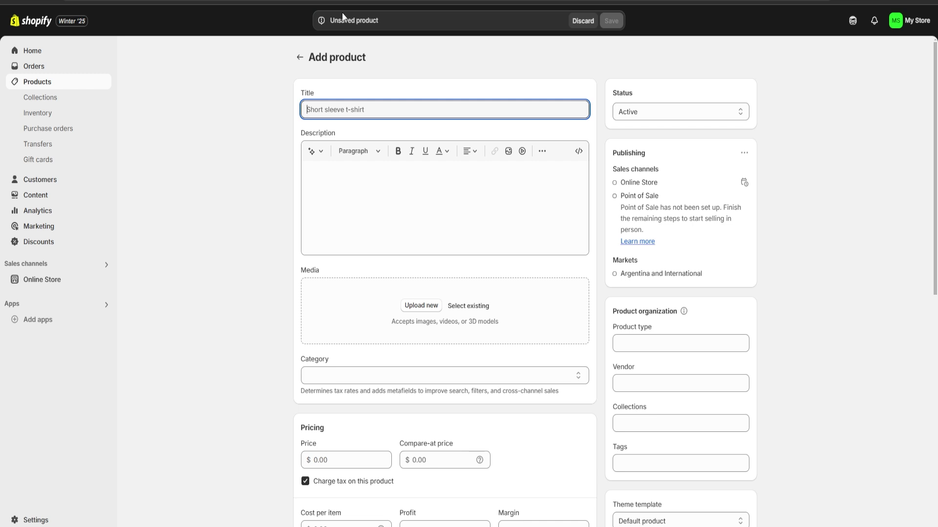
type("MacBook Air")
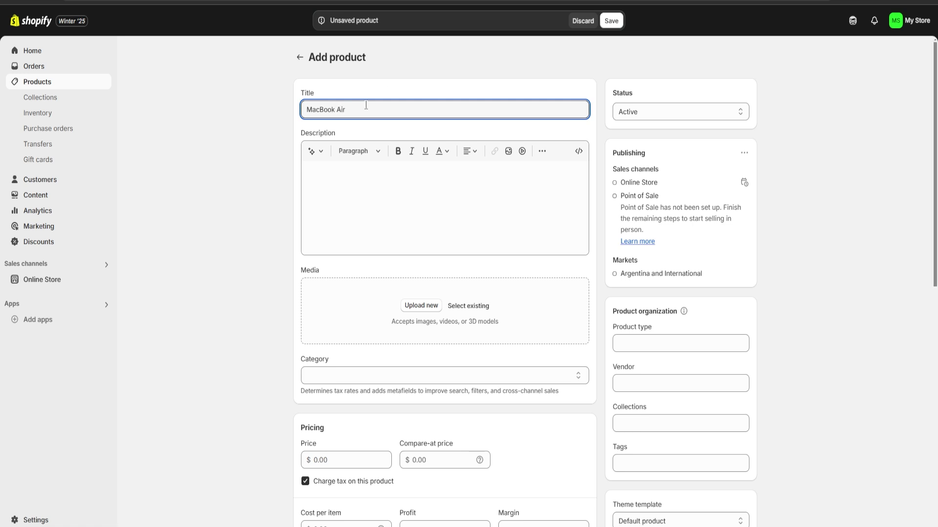
key("ctrl+a")
key("ctrl+c")
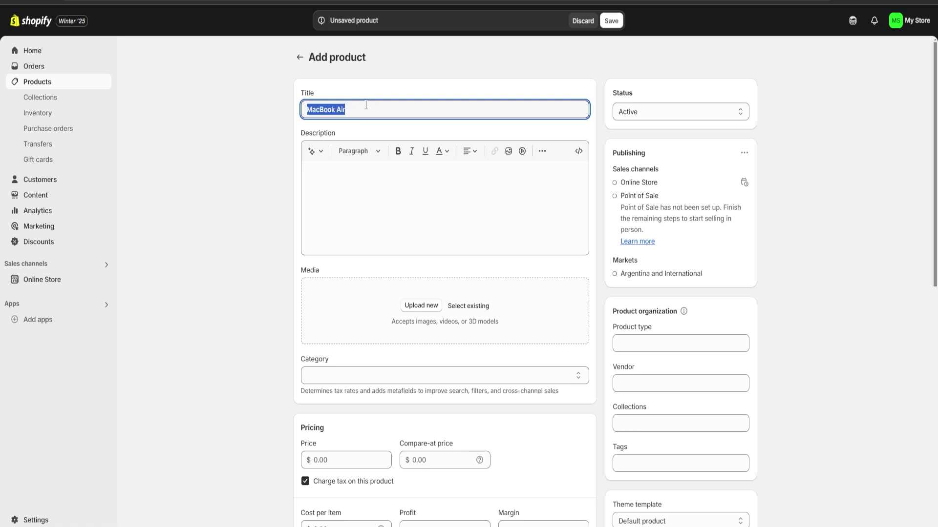
- Generate an AI product description from the pasted product name as keywords, and keep it
left_click(421, 216)
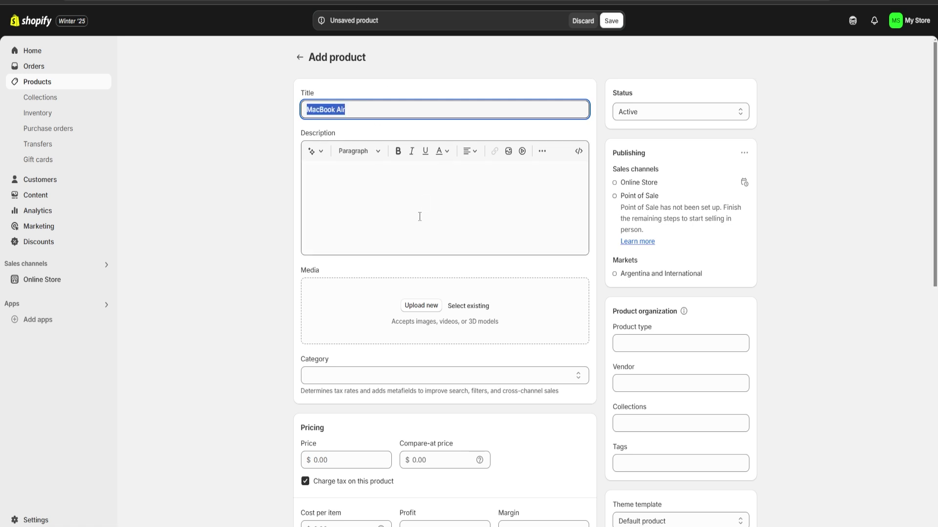
left_click(313, 151)
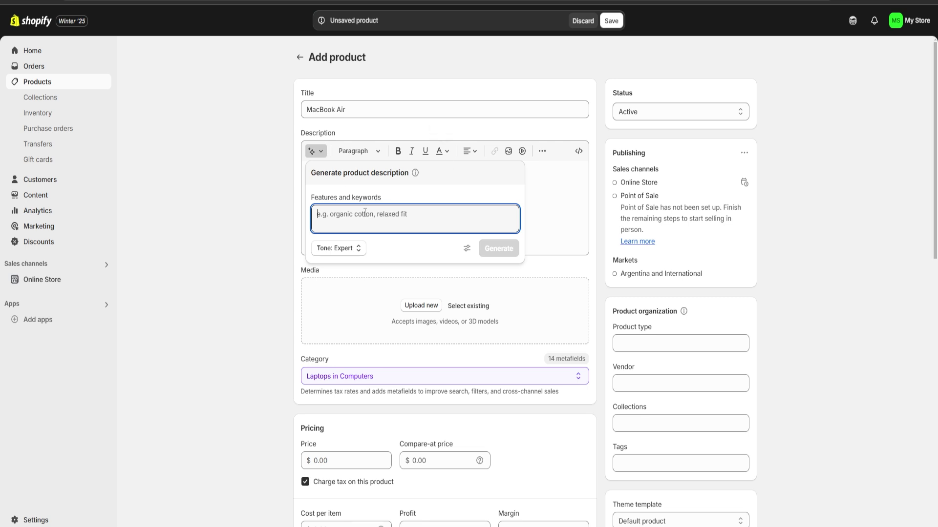
key("ctrl+v")
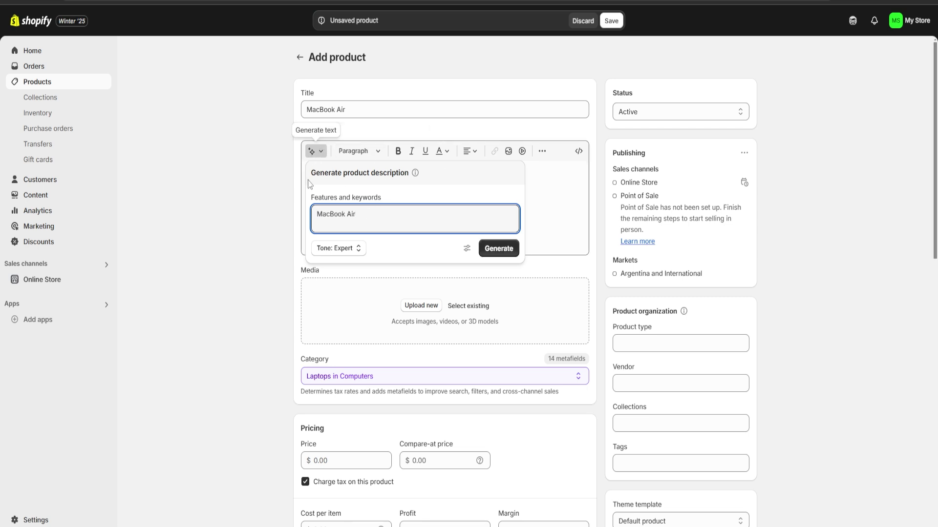
left_click(498, 248)
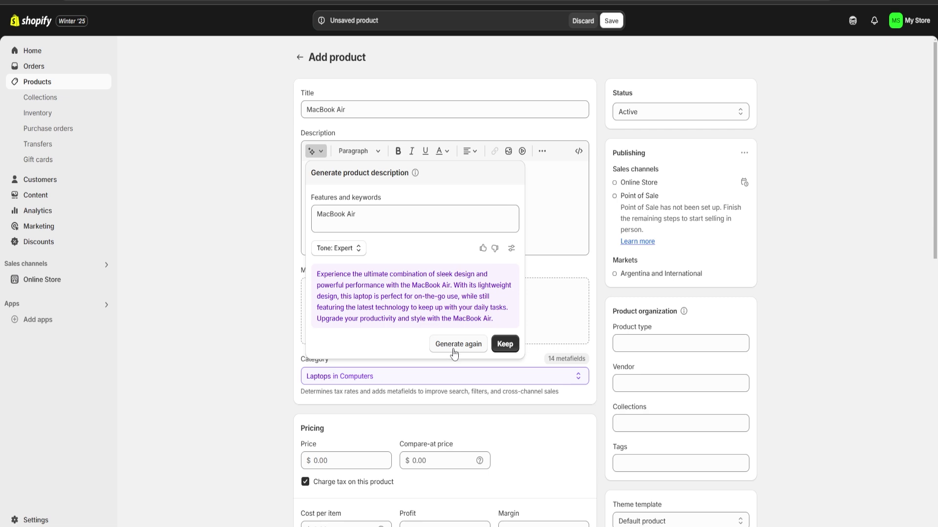
left_click(504, 344)
left_click_drag(402, 205, 365, 194)
left_click(401, 208)
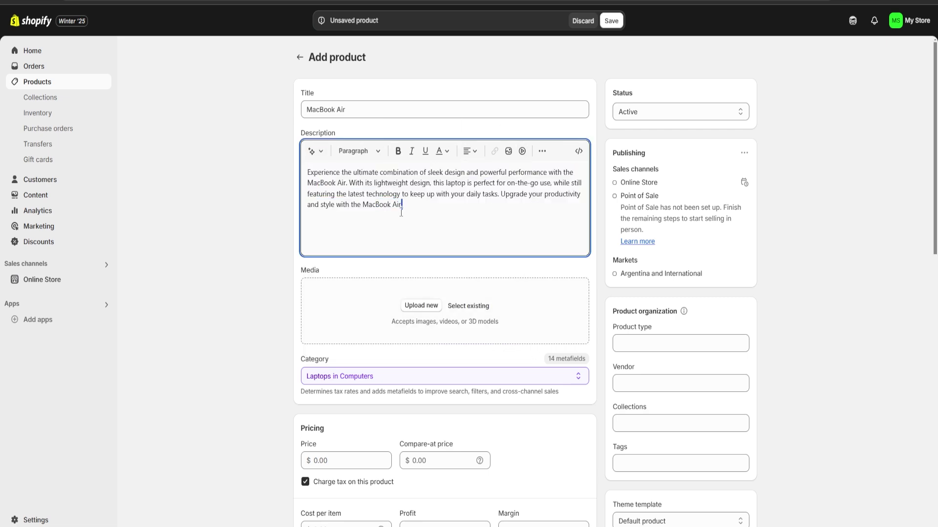
- Upload the laptop photo as the product image
scroll(426, 225, "down", 2)
left_click(420, 195)
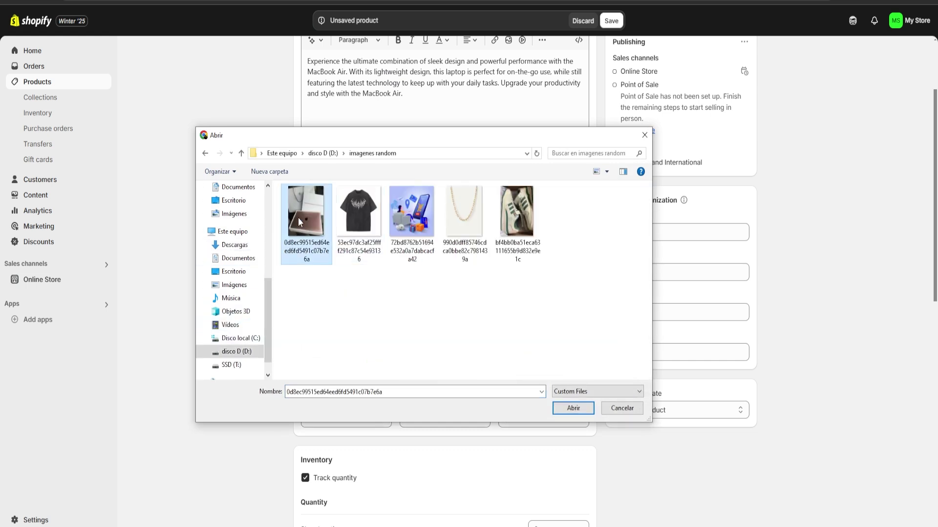
double_click(310, 220)
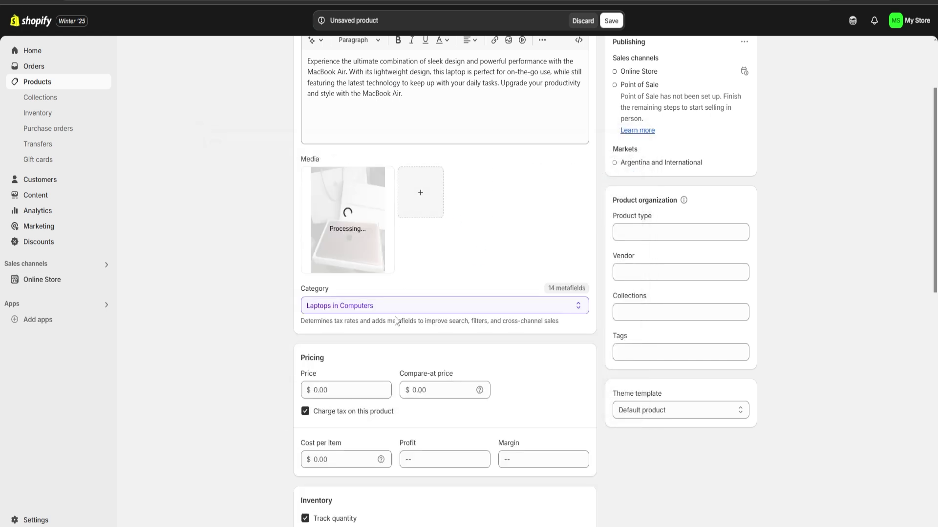
left_click_drag(336, 292, 358, 285)
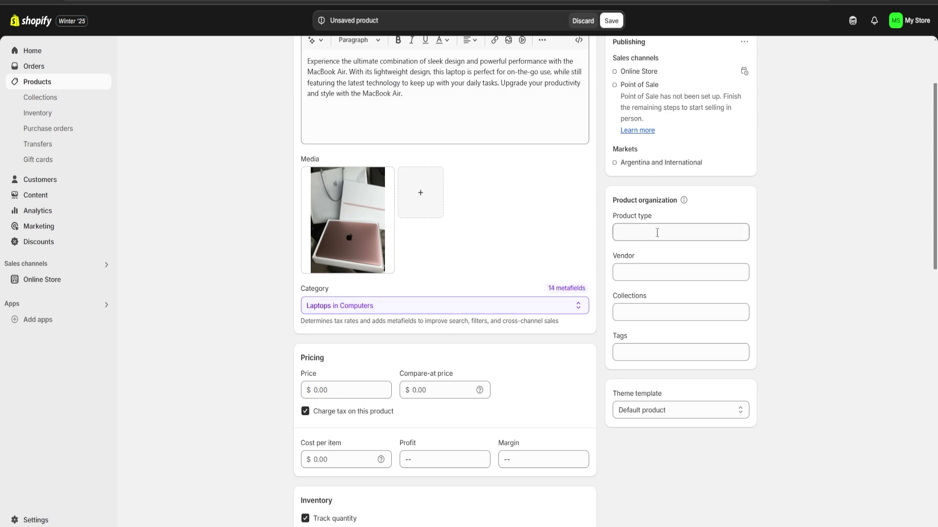
- Add the product to the Home page collection and tag it marketplace
left_click(636, 307)
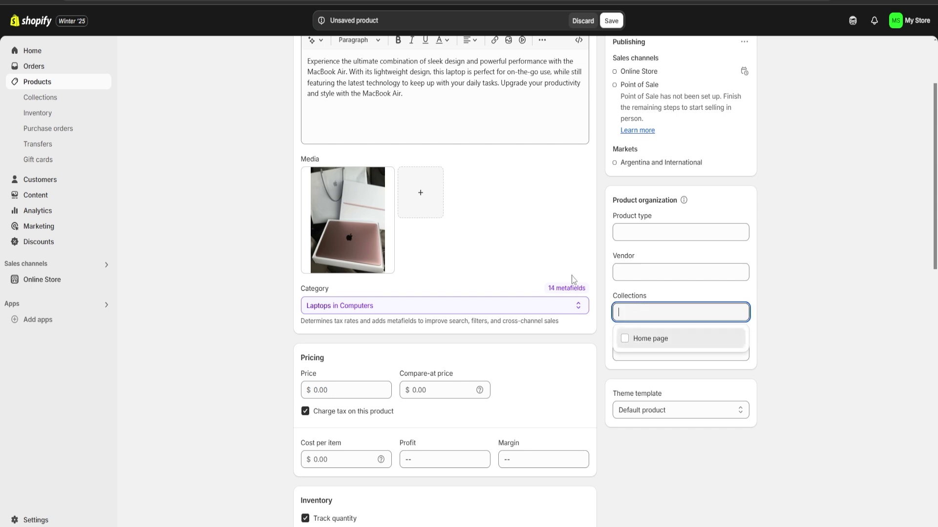
left_click(635, 338)
left_click(668, 364)
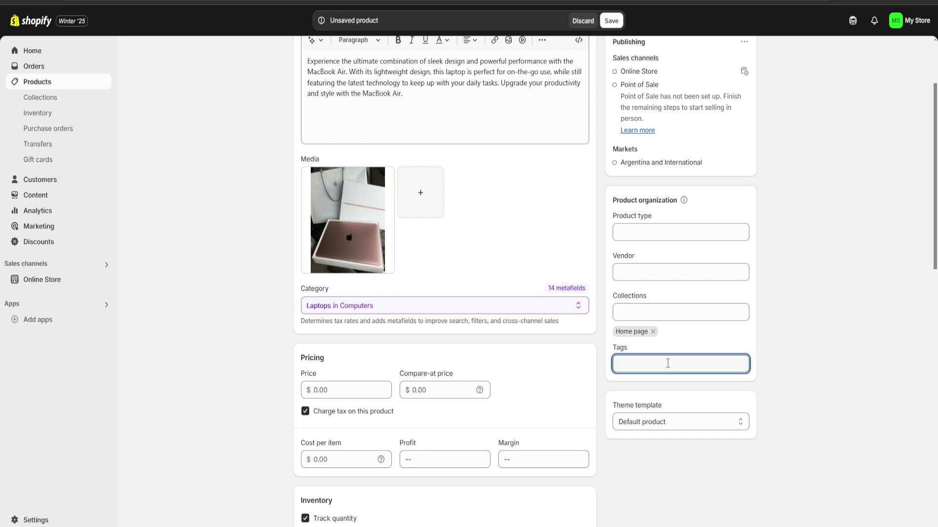
type("marketplace")
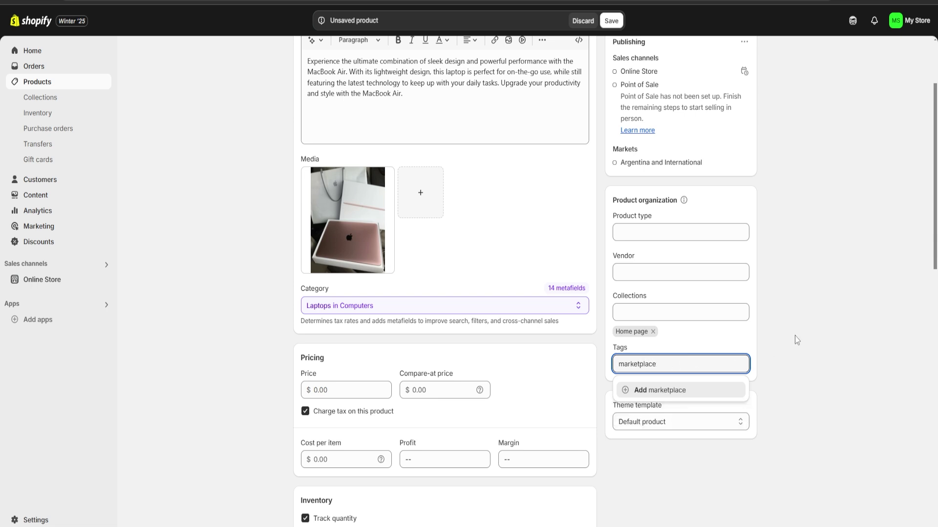
left_click(791, 337)
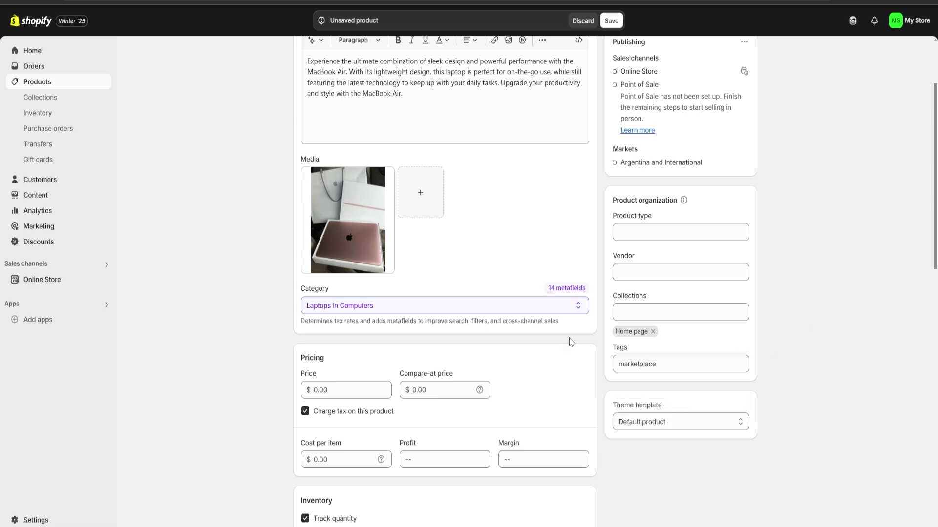
left_click(675, 363)
key("Return")
left_click(804, 354)
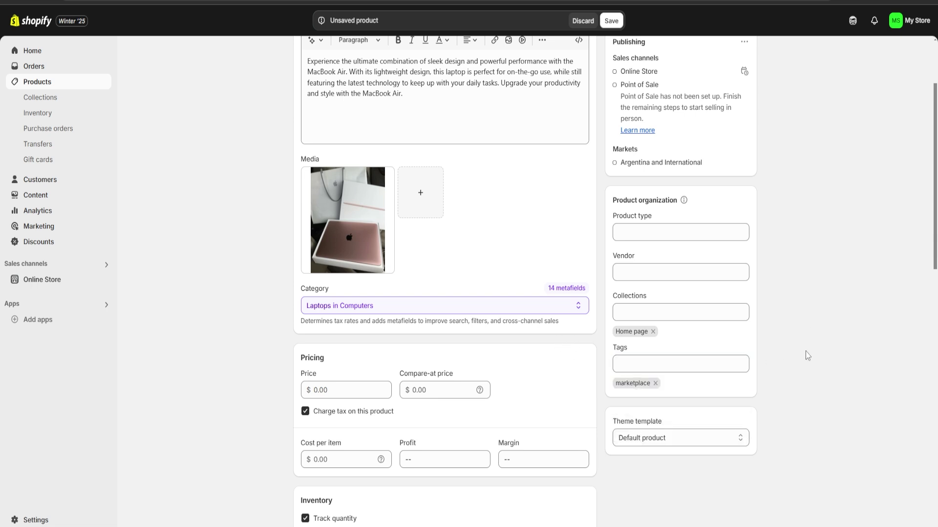
scroll(470, 361, "down", 2)
left_click(365, 274)
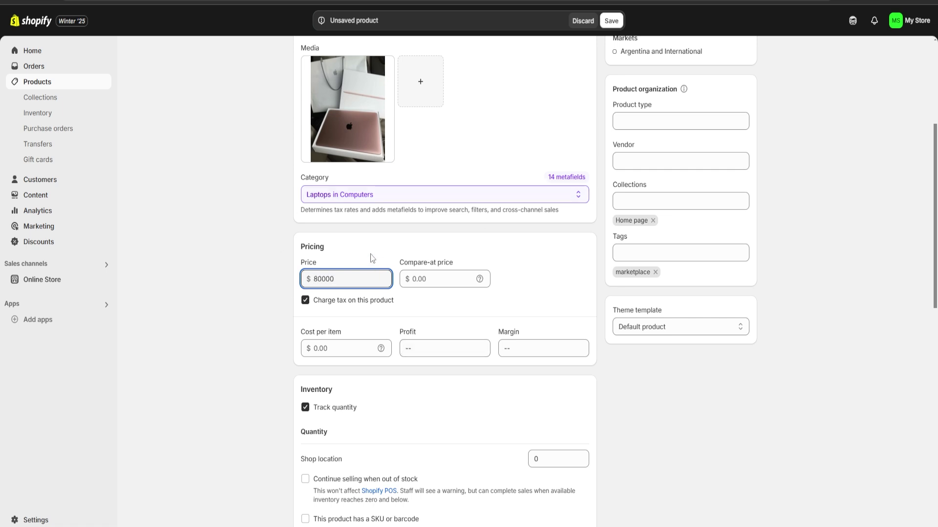
- Enter 50,000 as the cost per item and review the calculated profit and margin
left_click(338, 347)
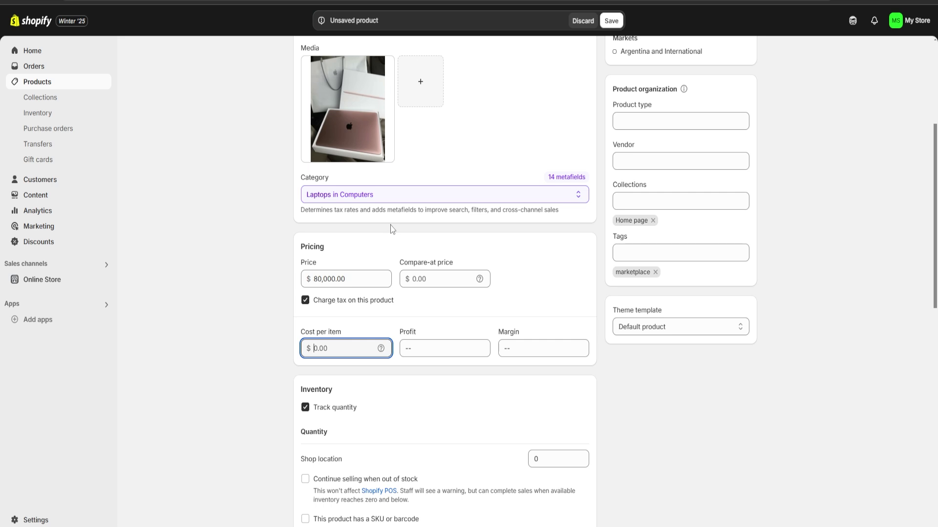
type("50,000")
left_click(415, 349)
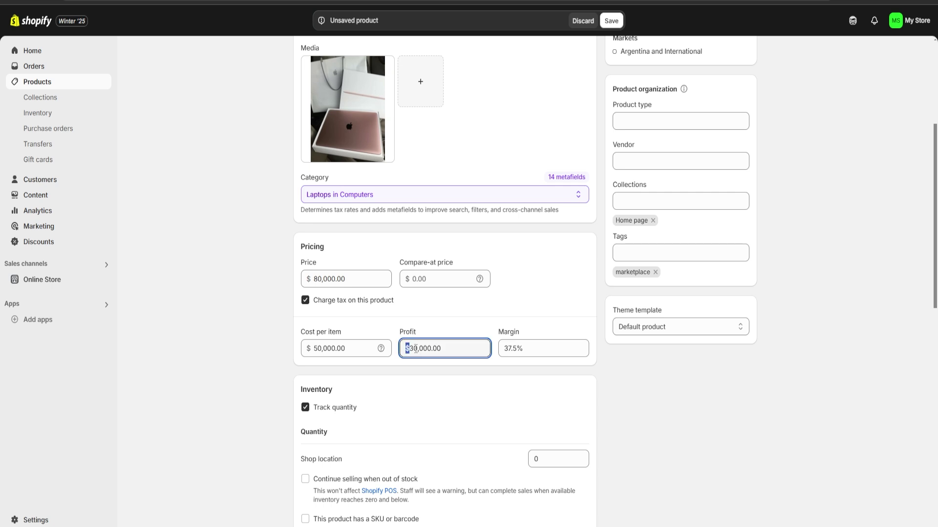
left_click_drag(416, 350, 442, 350)
left_click(544, 350)
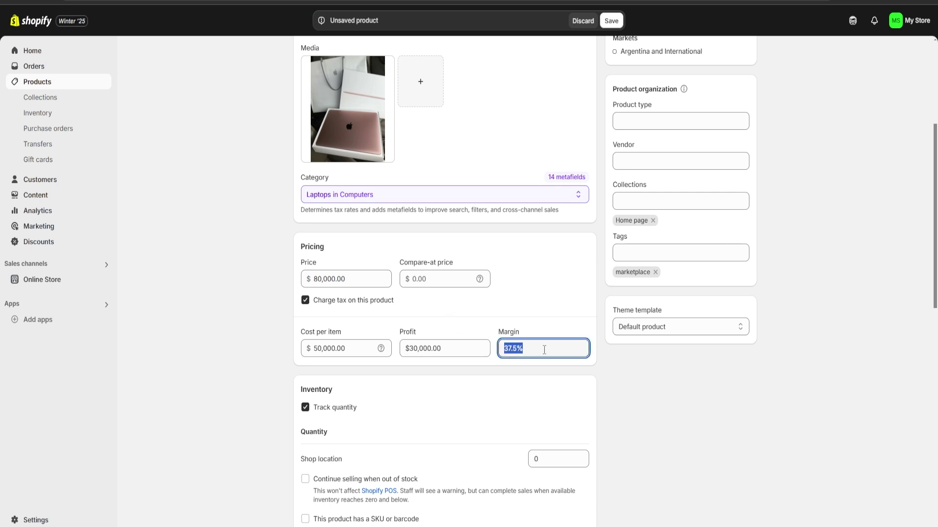
left_click(530, 298)
- Turn off inventory tracking and save the MacBook Air product
scroll(531, 299, "down", 3)
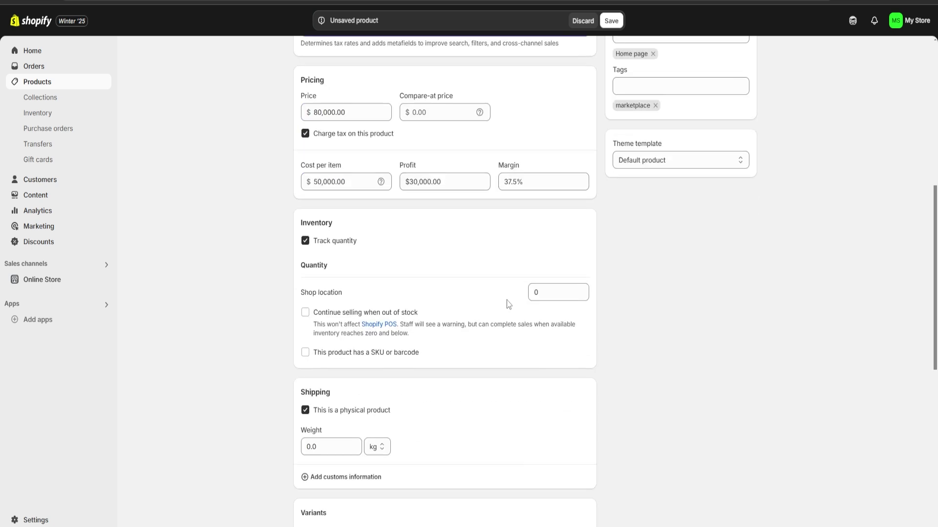
double_click(401, 166)
left_click(394, 244)
left_click(305, 242)
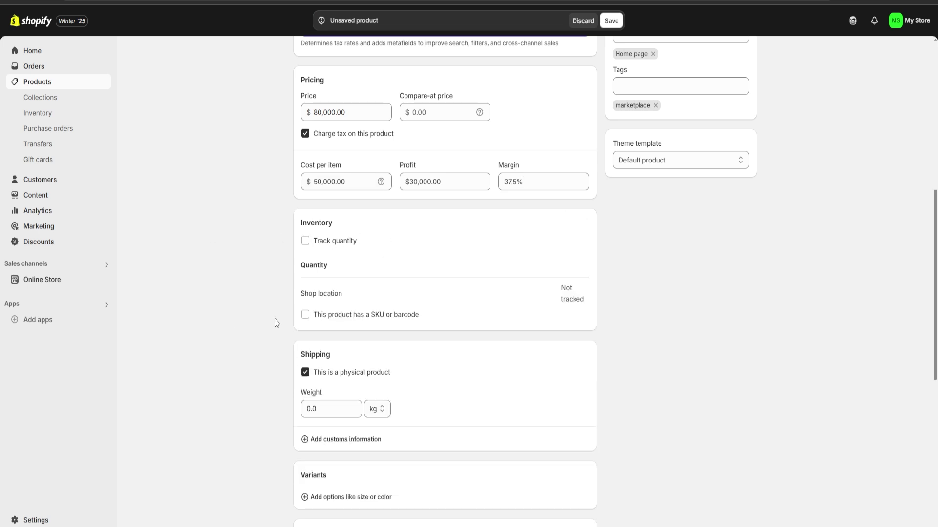
scroll(638, 210, "down", 3)
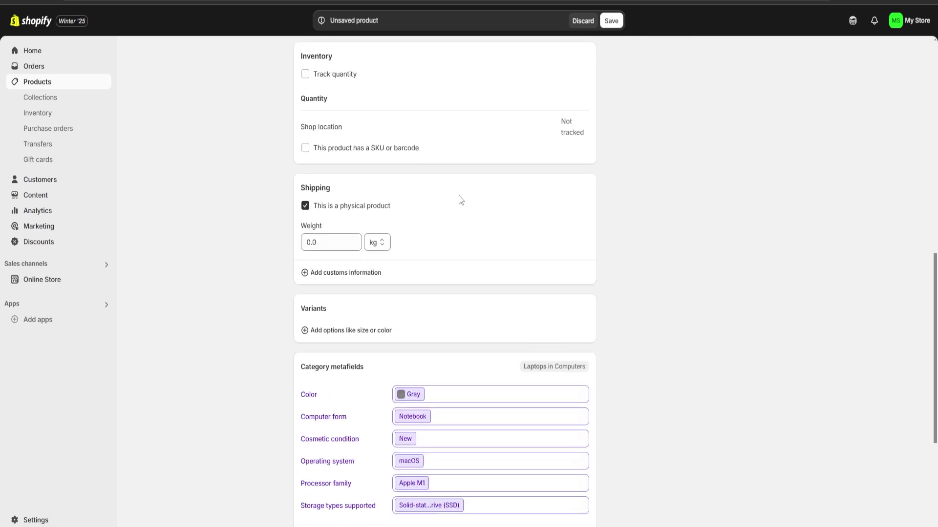
left_click(334, 243)
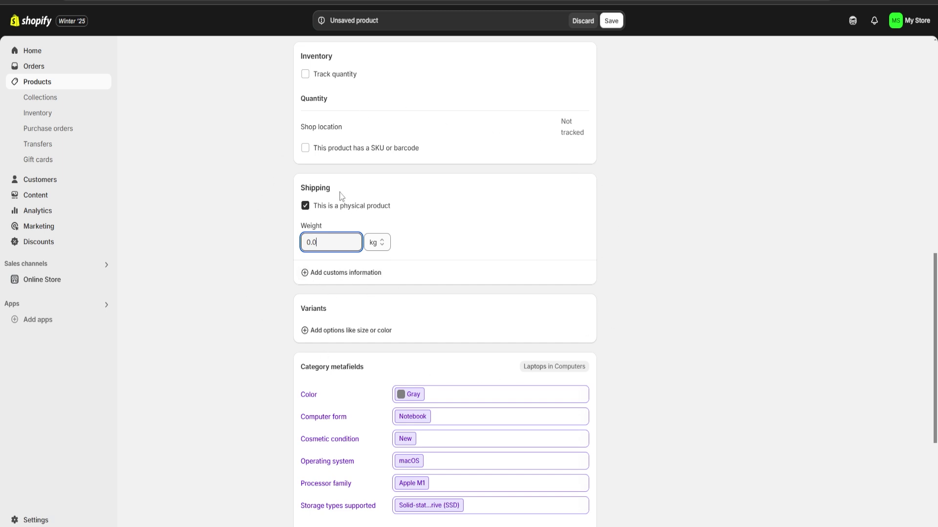
scroll(488, 303, "down", 5)
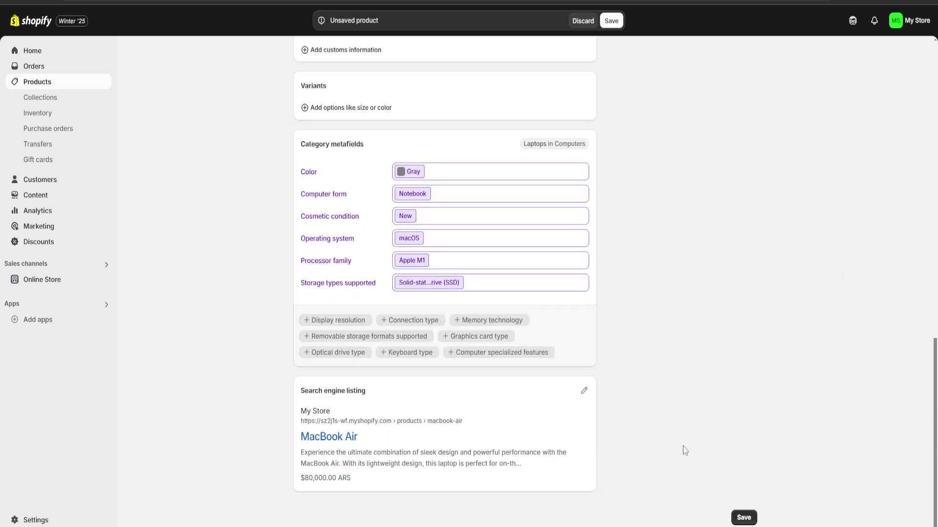
left_click(744, 518)
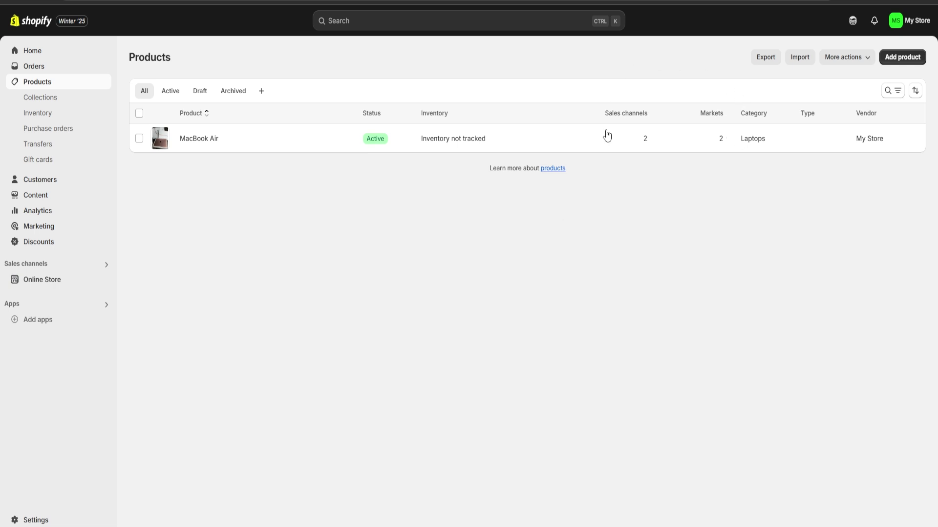
- Create the remaining new products, then return to the Products list showing four active items
left_click(901, 59)
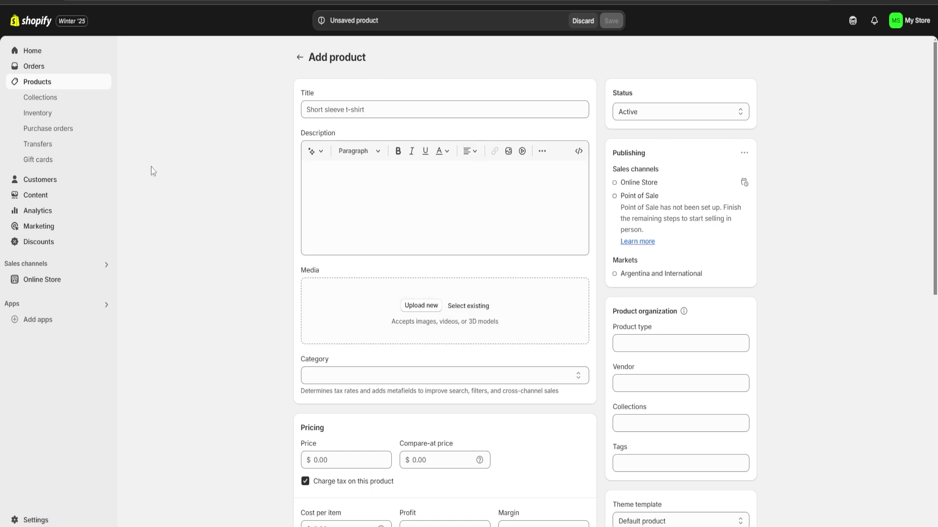
key("alt+Left")
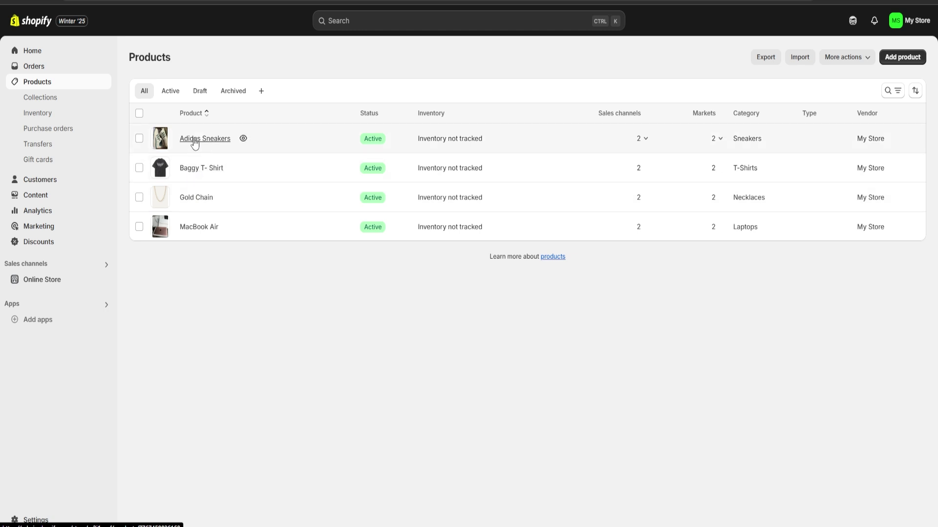
- Go to Online Store > Themes and visit the Theme Store from Popular free themes
left_click(42, 282)
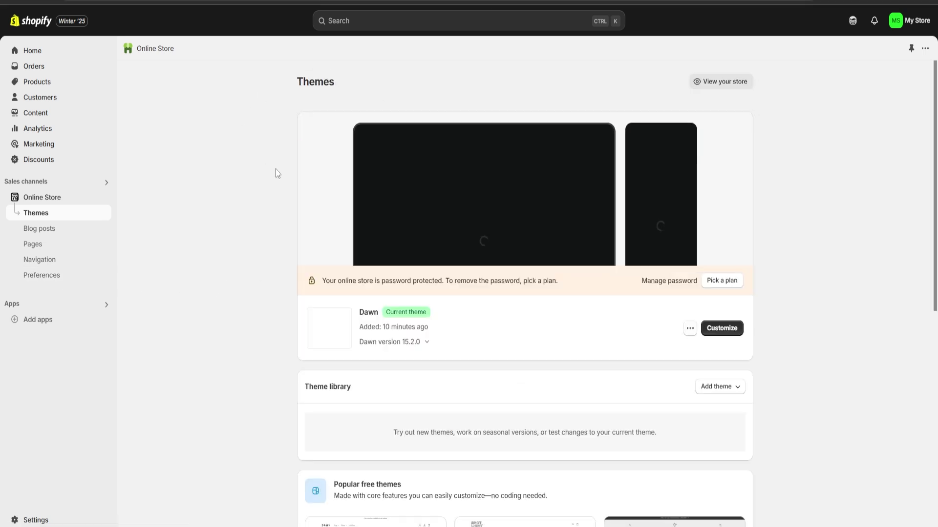
left_click_drag(290, 83, 354, 78)
left_click(354, 78)
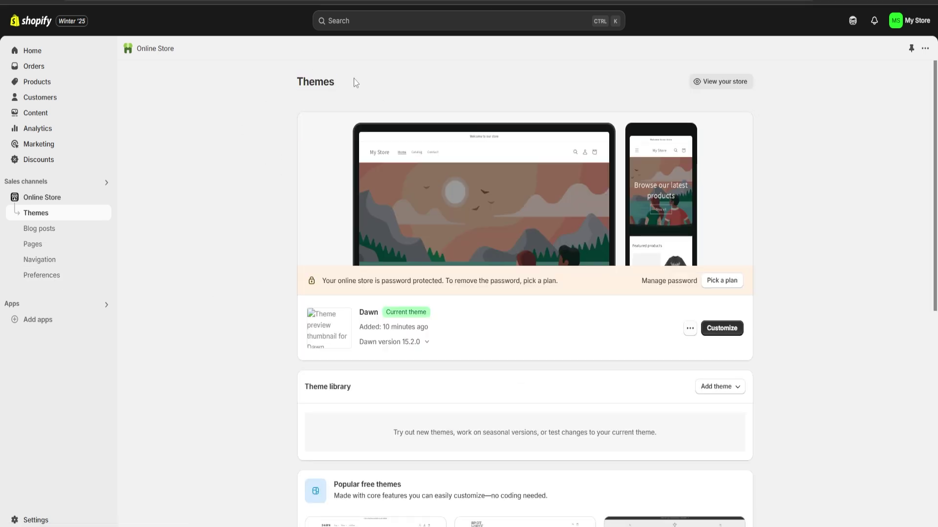
left_click_drag(283, 79, 356, 84)
left_click(357, 84)
scroll(375, 197, "down", 8)
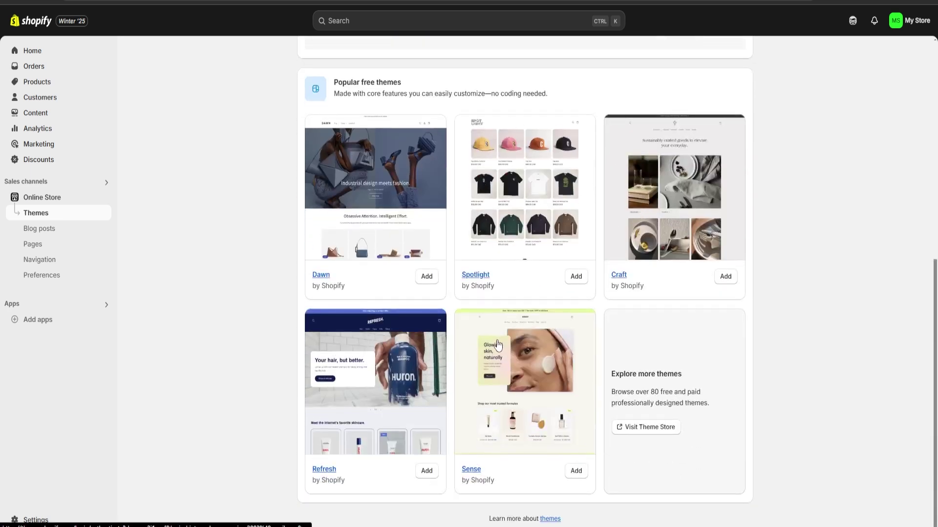
left_click(645, 428)
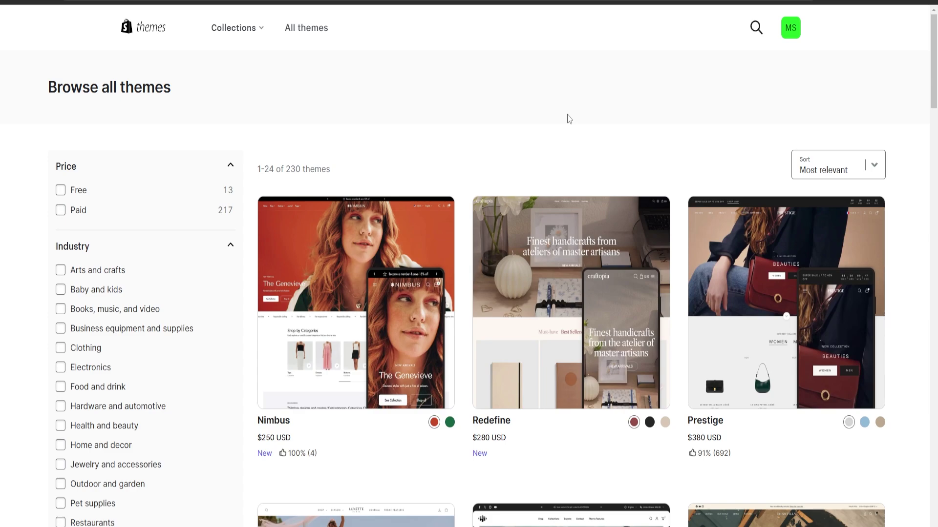
- Browse the Theme Store listing, then start customizing the current Dawn theme
scroll(374, 293, "down", 20)
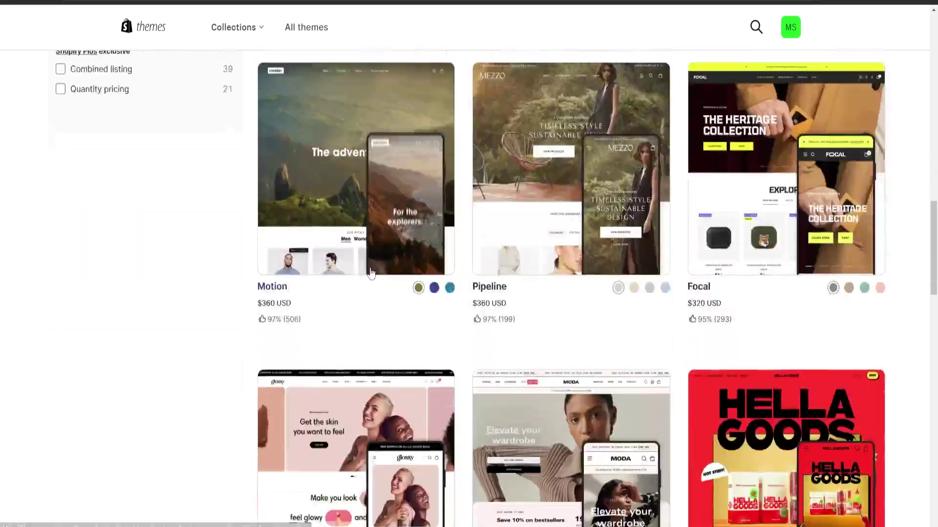
scroll(371, 272, "down", 5)
scroll(570, 298, "up", 12)
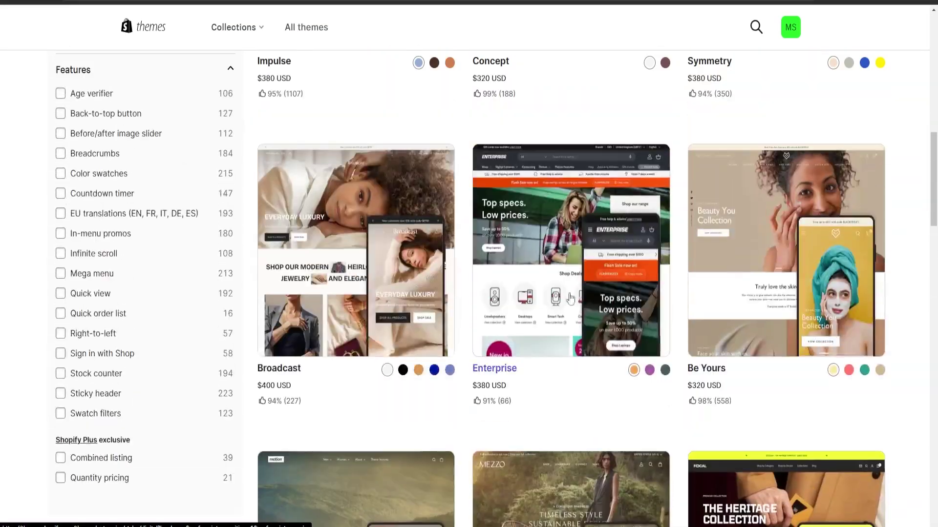
scroll(766, 330, "up", 12)
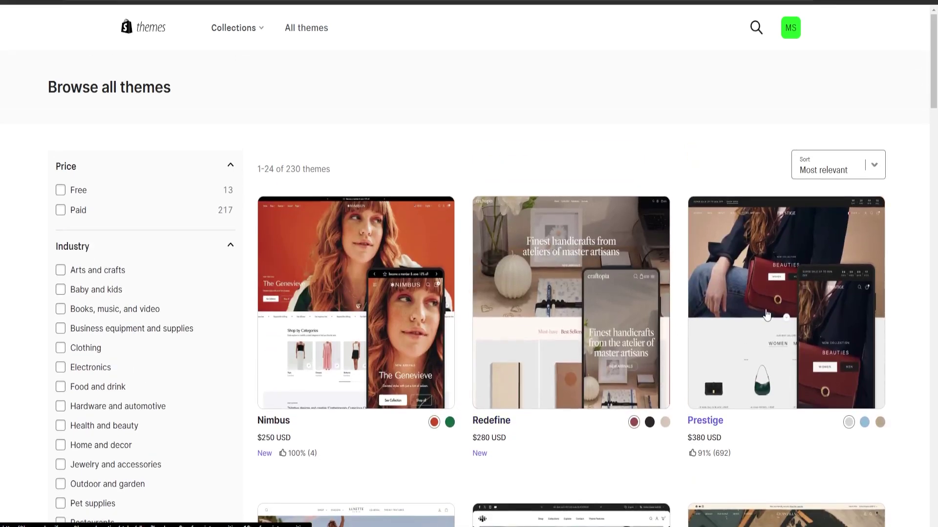
scroll(766, 315, "down", 10)
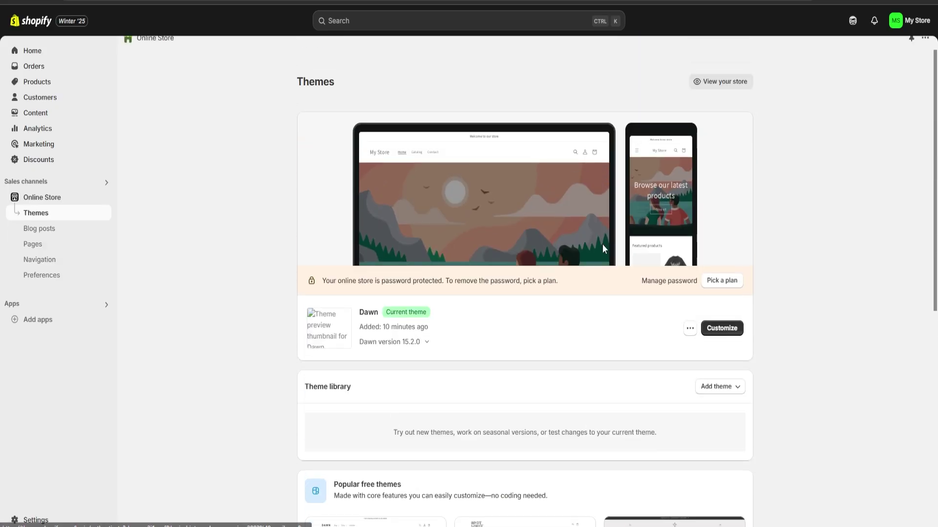
left_click(722, 328)
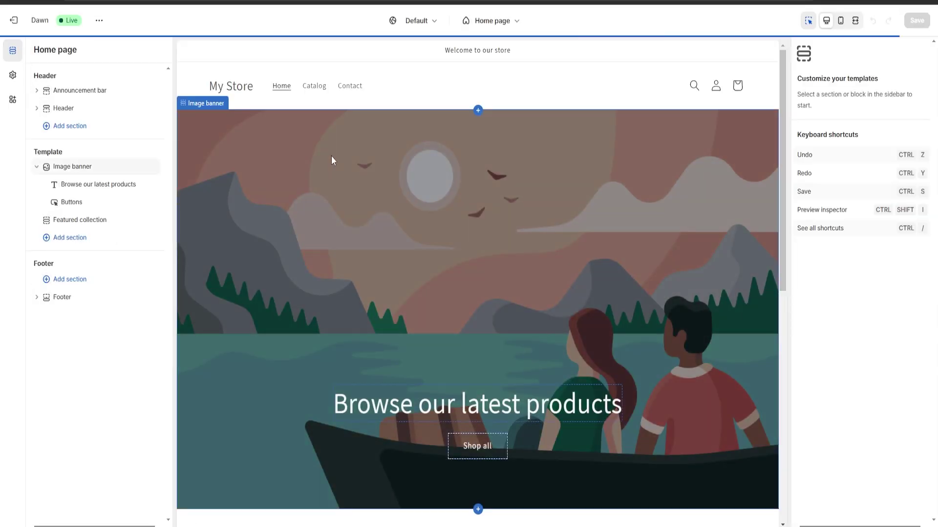
- Upload the shopping-on-a-phone illustration and set it as the Image banner's first image
left_click(541, 255)
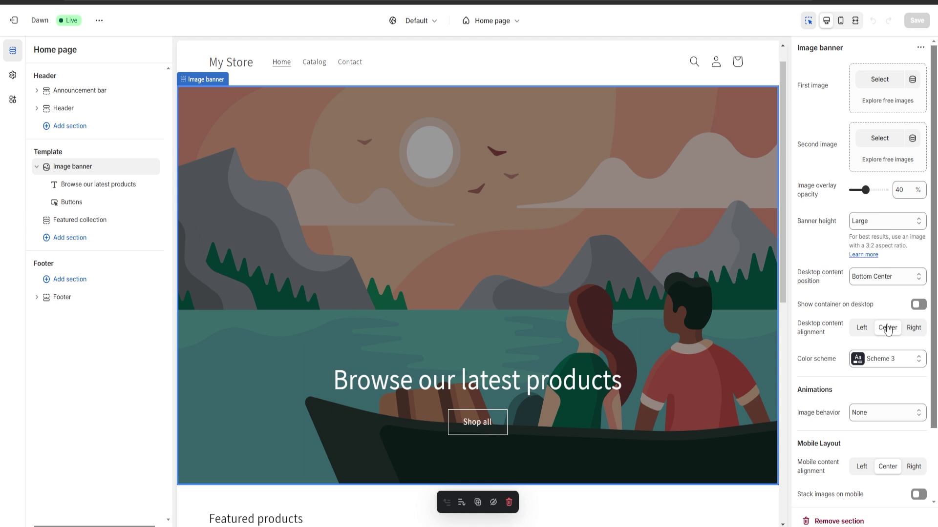
scroll(887, 328, "down", 2)
scroll(885, 318, "up", 2)
left_click_drag(796, 51, 862, 53)
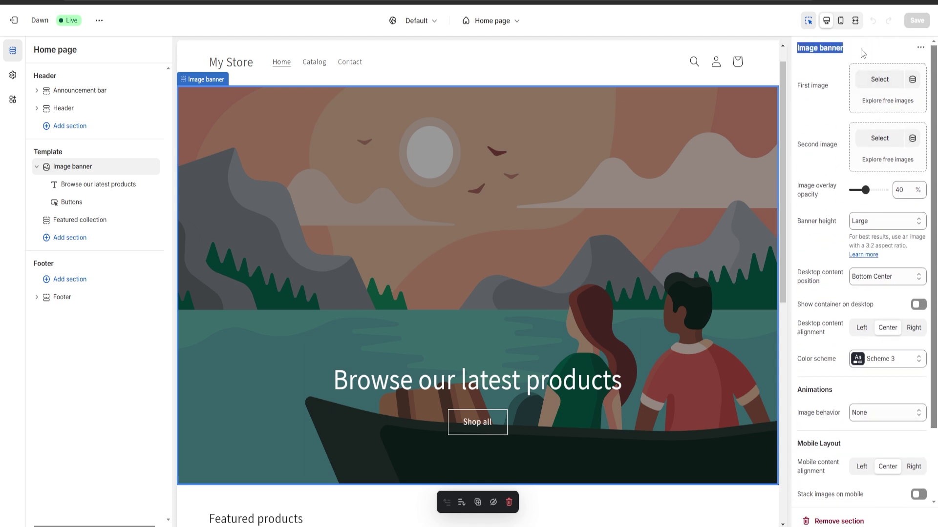
left_click(863, 53)
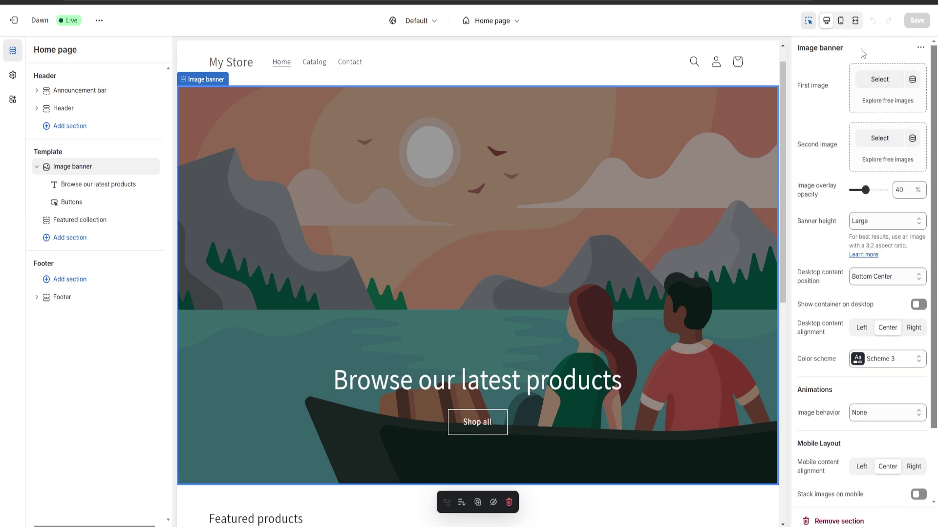
left_click(880, 79)
left_click(486, 174)
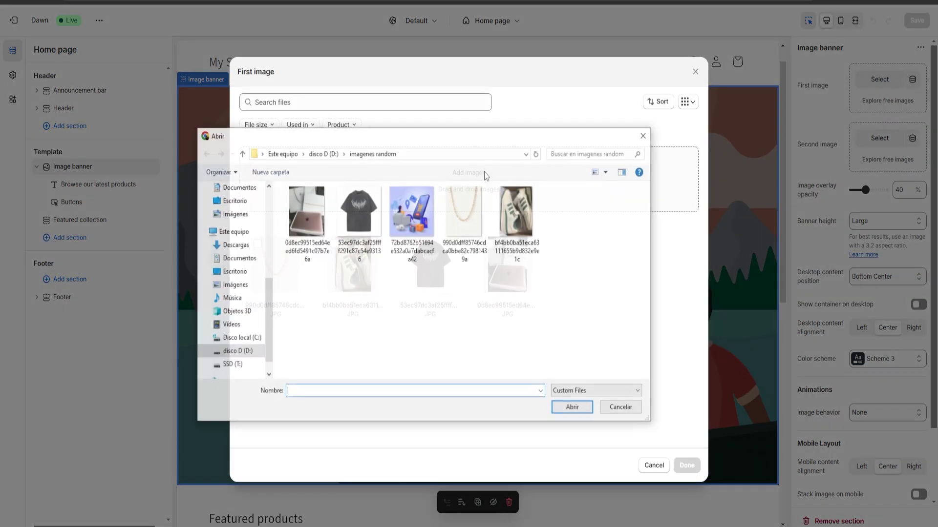
double_click(412, 212)
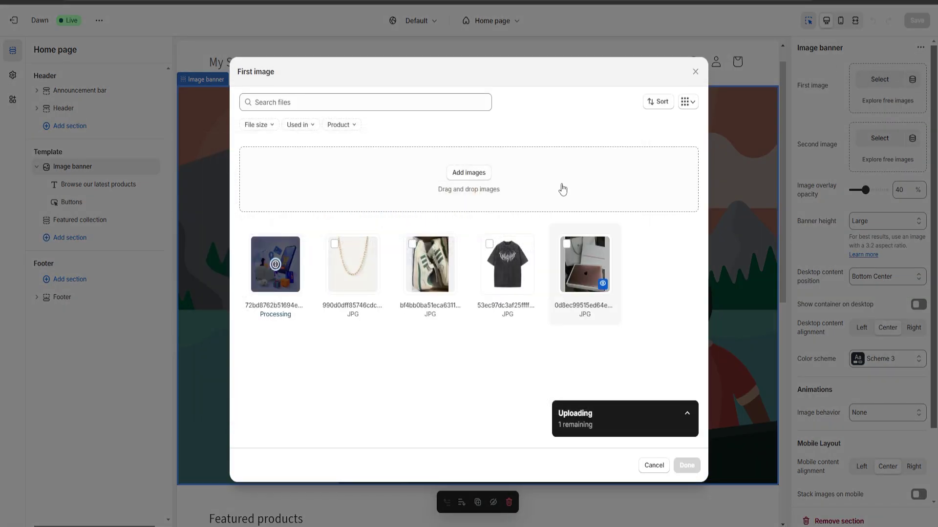
left_click(686, 466)
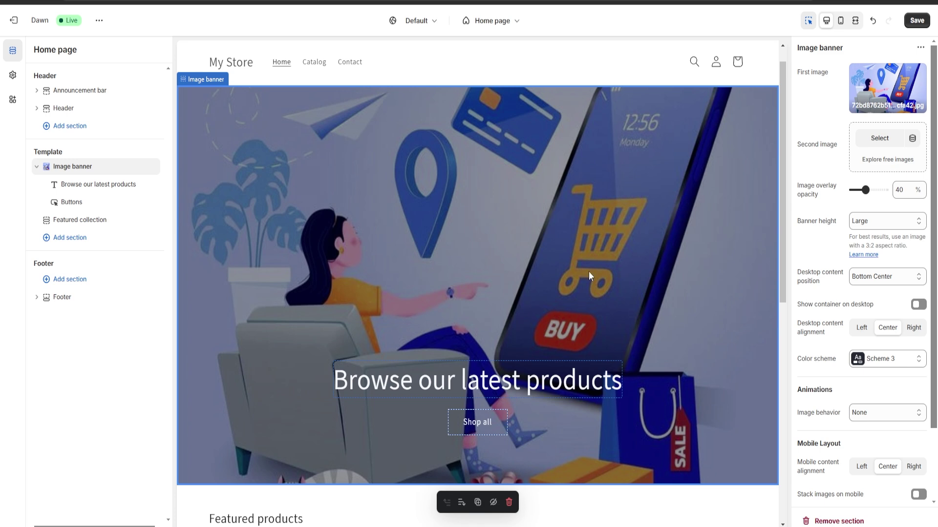
- Replace the banner Heading field text with 'Welcome To My Online Marketplace'
scroll(483, 194, "down", 1)
left_click(508, 332)
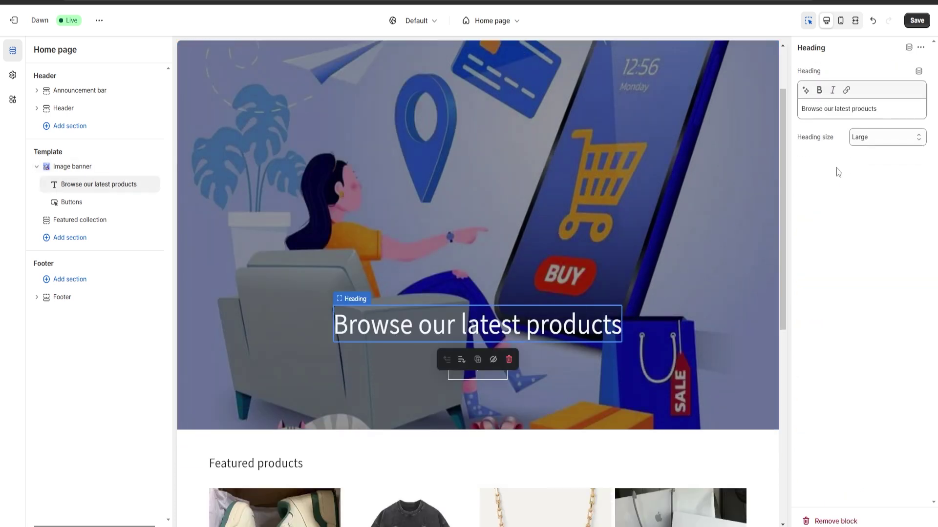
triple_click(894, 111)
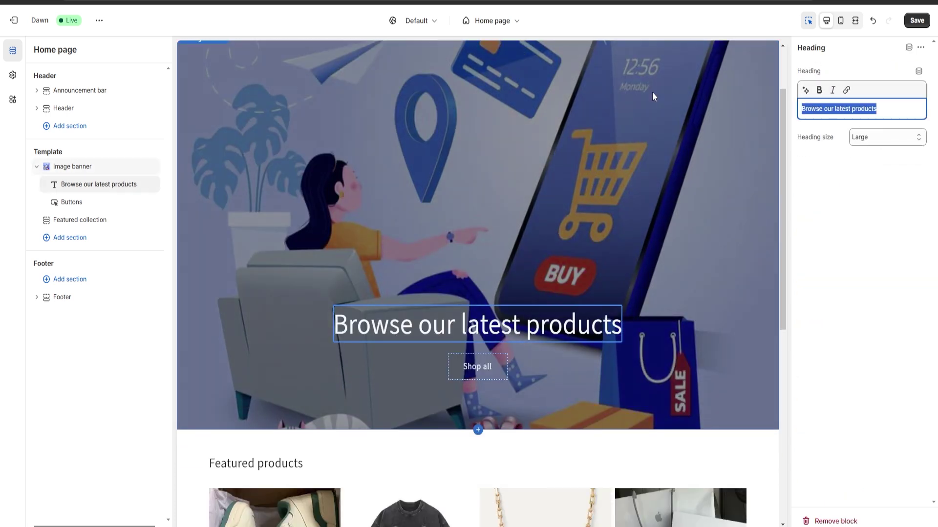
type("Welcome To")
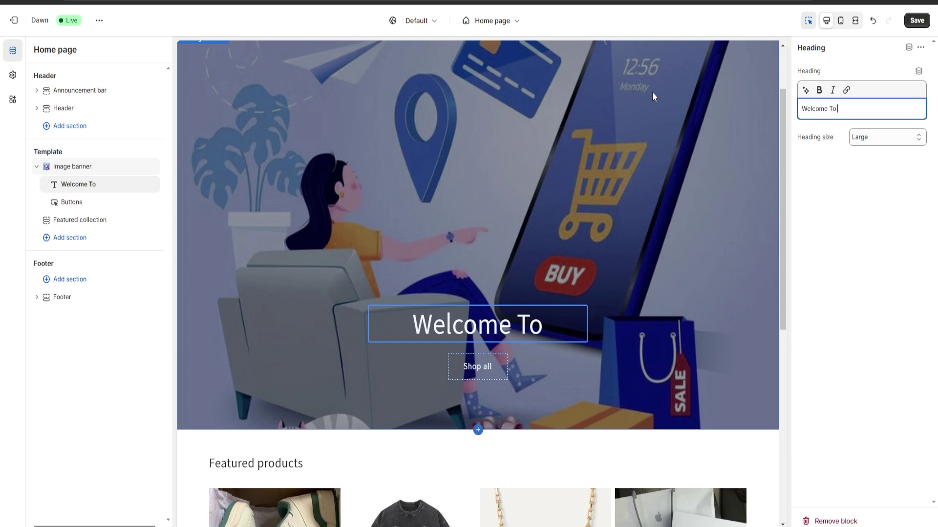
type(" My On")
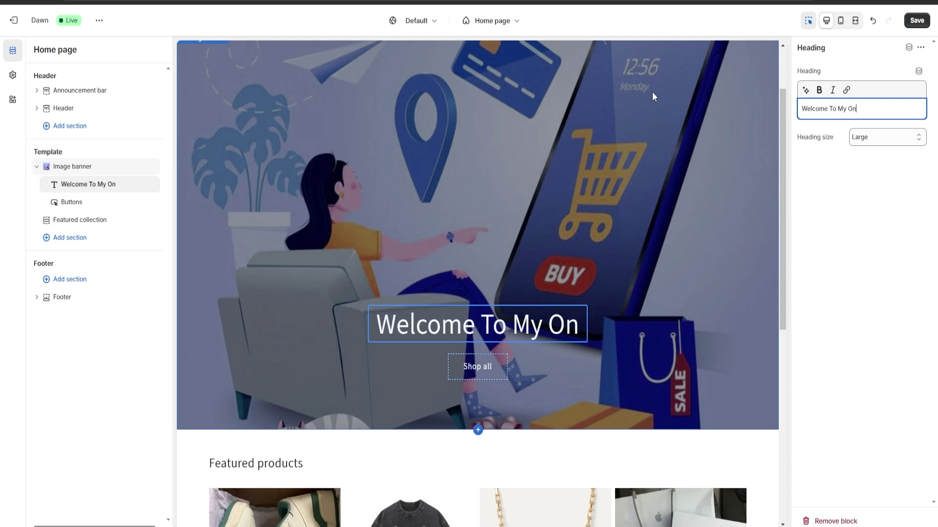
type("line Ma")
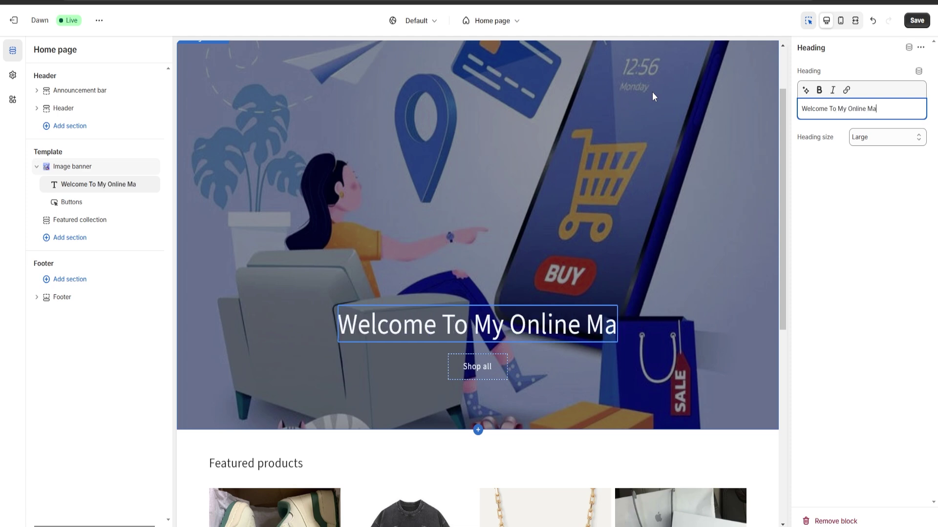
type("rketplace")
left_click(652, 92)
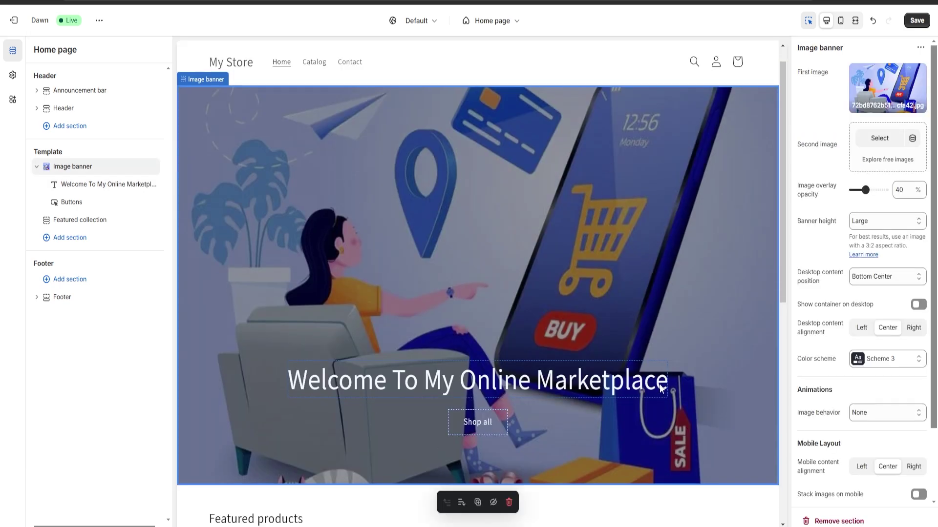
scroll(493, 224, "down", 5)
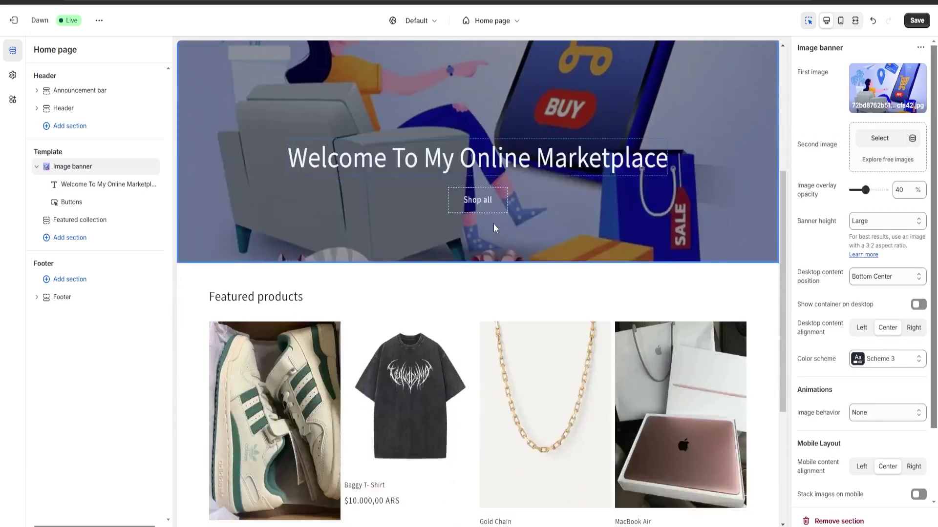
scroll(448, 278, "up", 5)
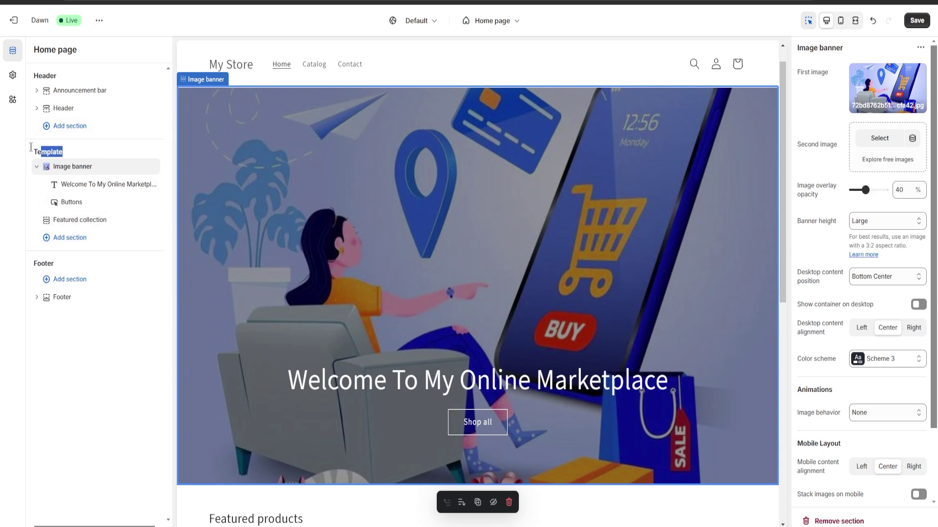
- Add a Featured product section to the home page
left_click_drag(77, 151, 27, 150)
left_click(71, 151)
left_click(50, 151)
left_click(68, 239)
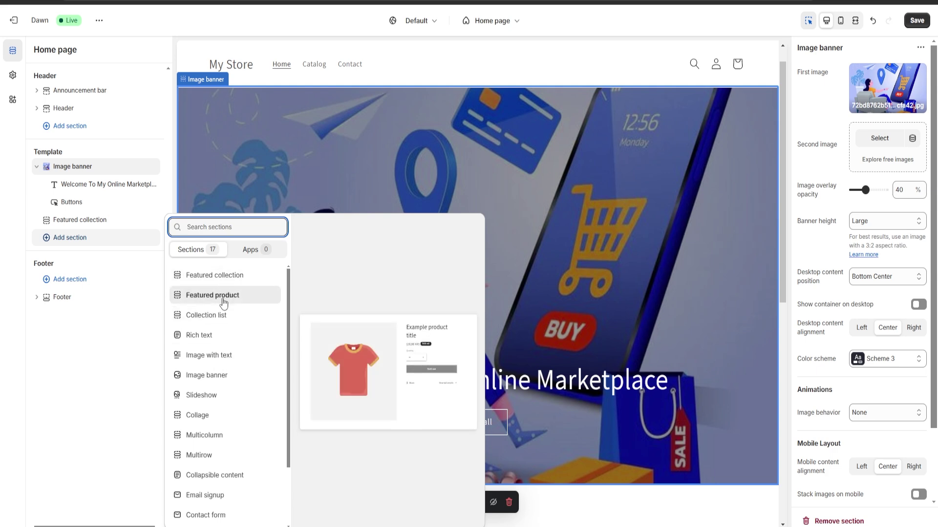
left_click(223, 303)
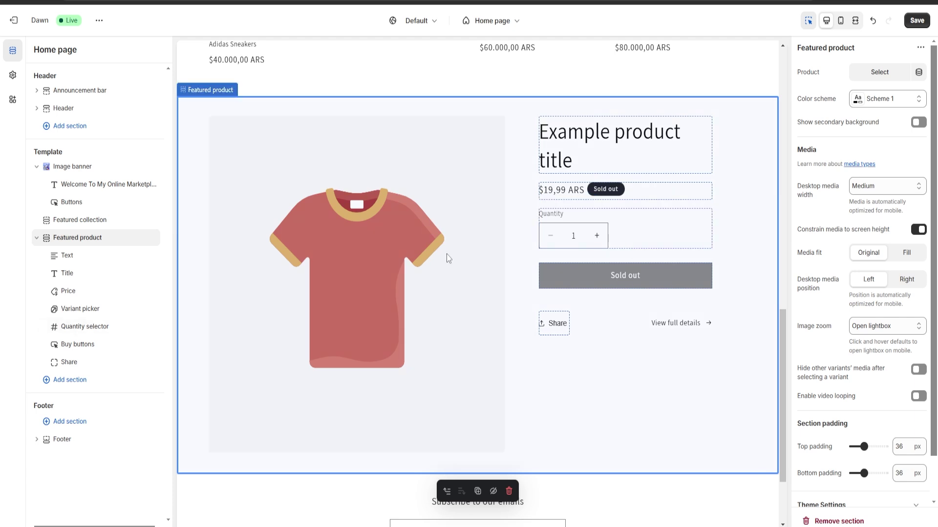
- Feature Adidas Sneakers in the section and set its color scheme to Scheme 4
left_click(876, 78)
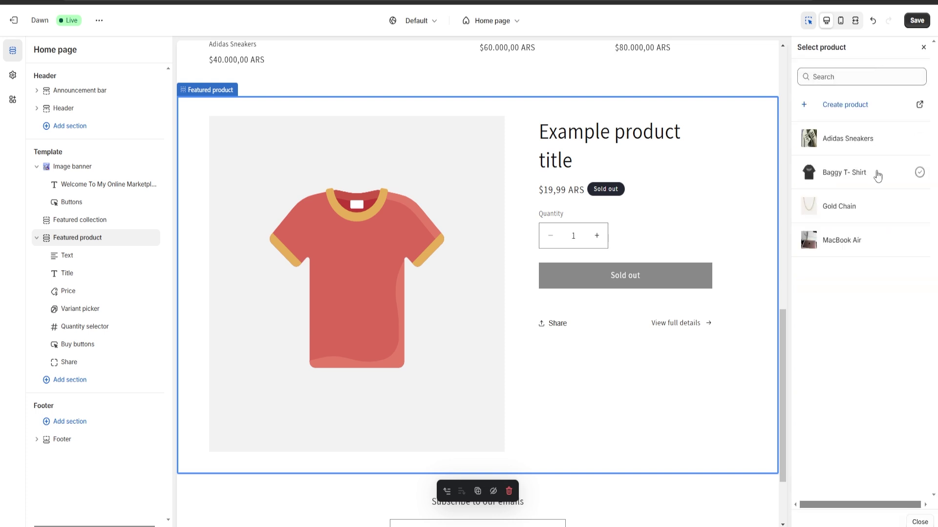
left_click(841, 139)
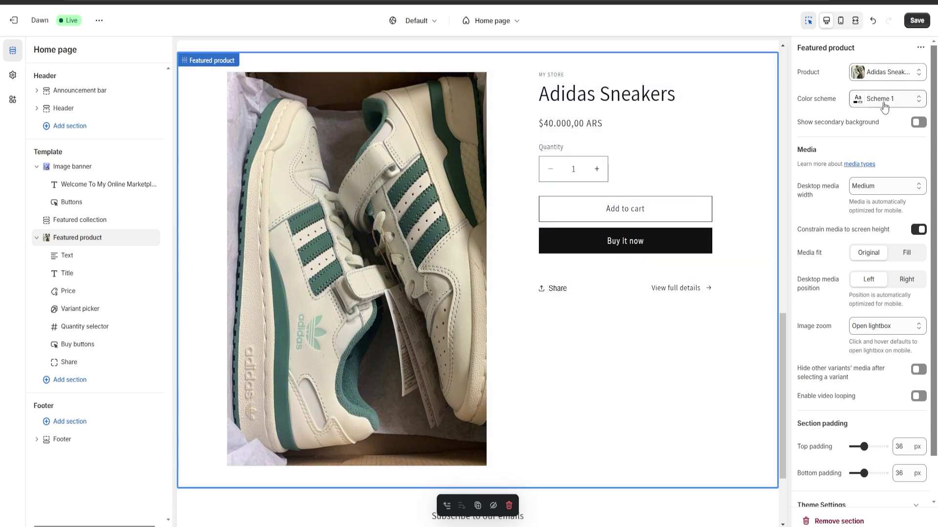
left_click(911, 99)
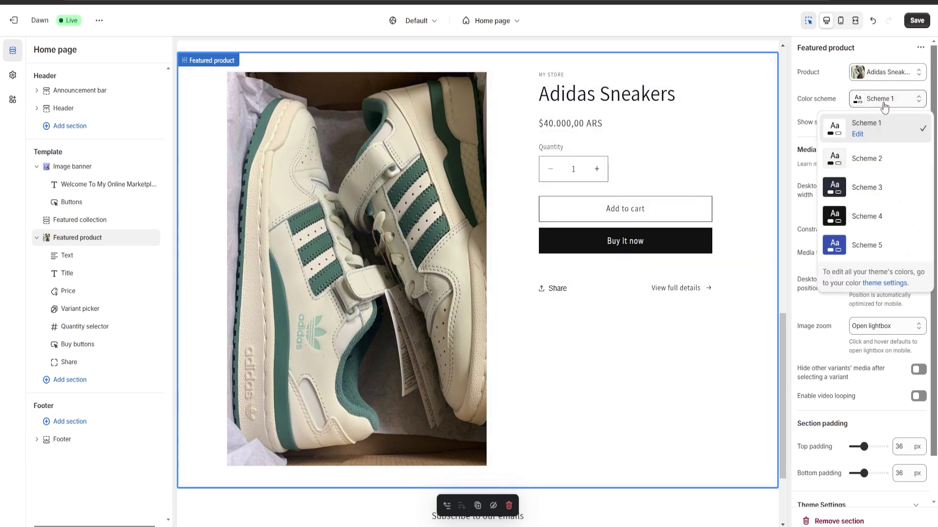
left_click(863, 218)
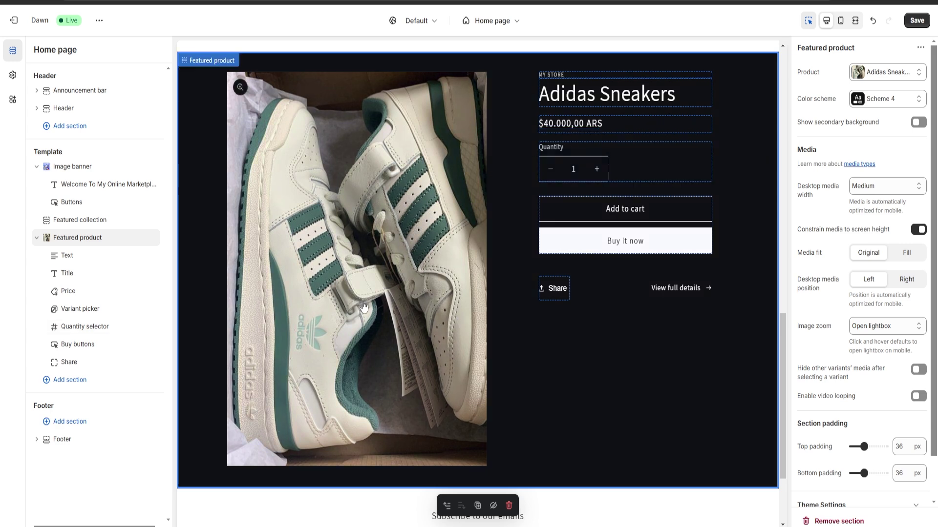
left_click(66, 385)
left_click(230, 278)
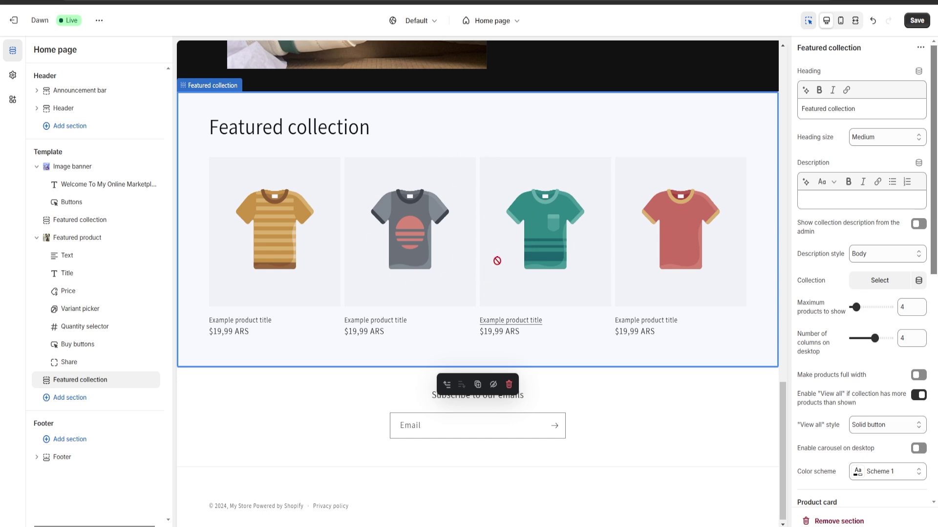
left_click(825, 523)
scroll(366, 100, "up", 2)
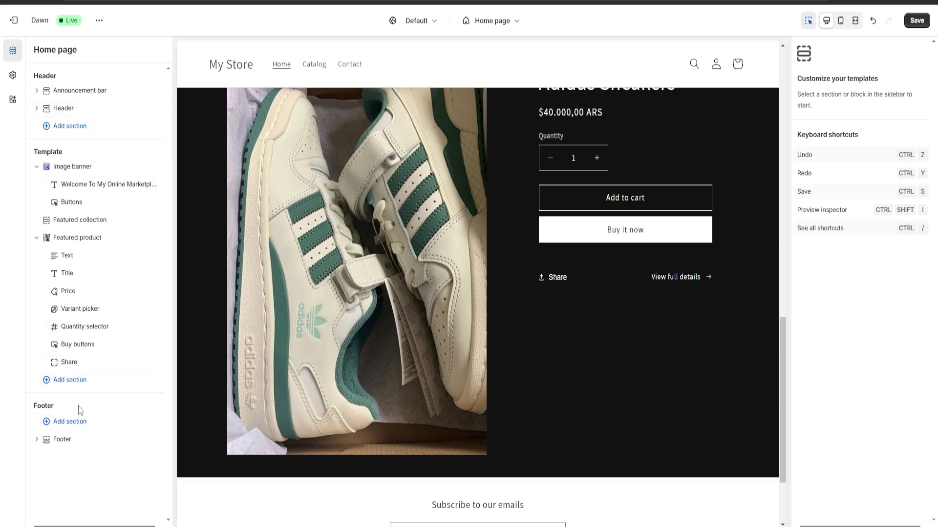
- Open and dismiss the footer and header Add section lists, then select the Header section
left_click(78, 421)
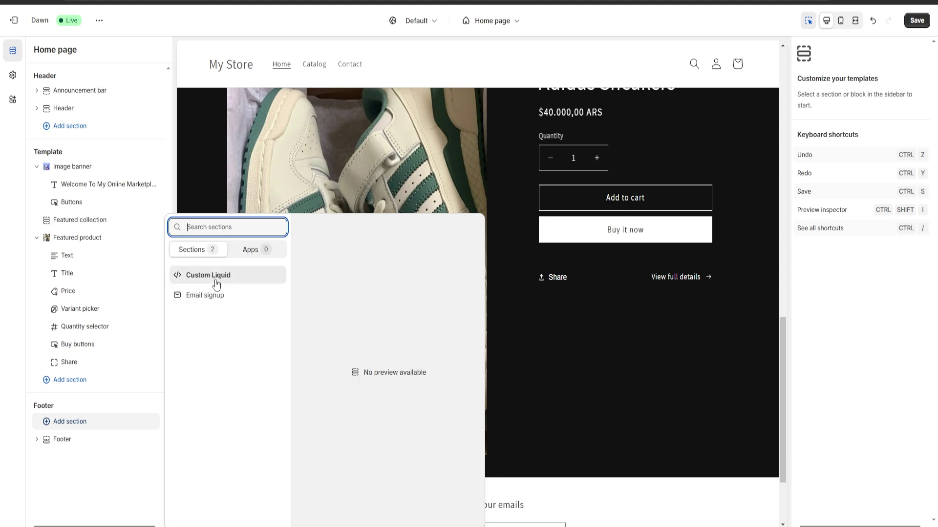
key("Escape")
scroll(229, 303, "up", 10)
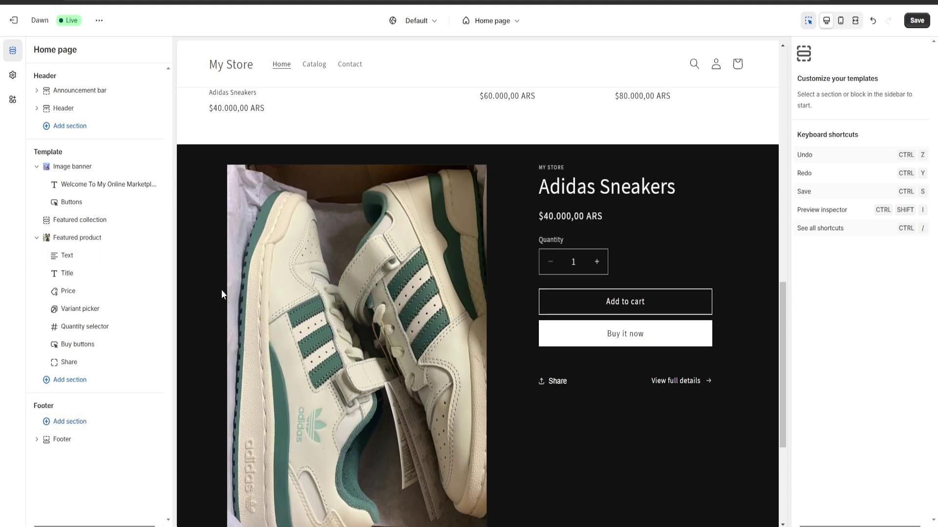
left_click(60, 128)
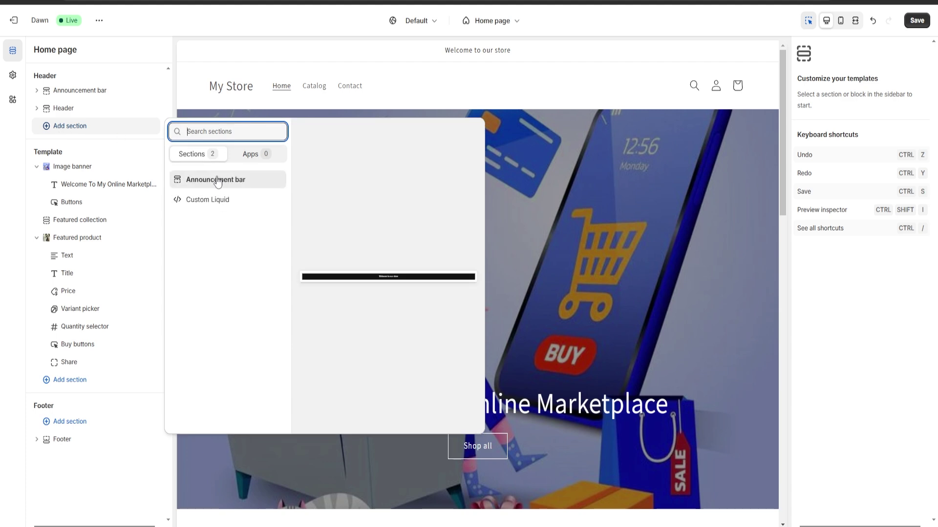
left_click(442, 103)
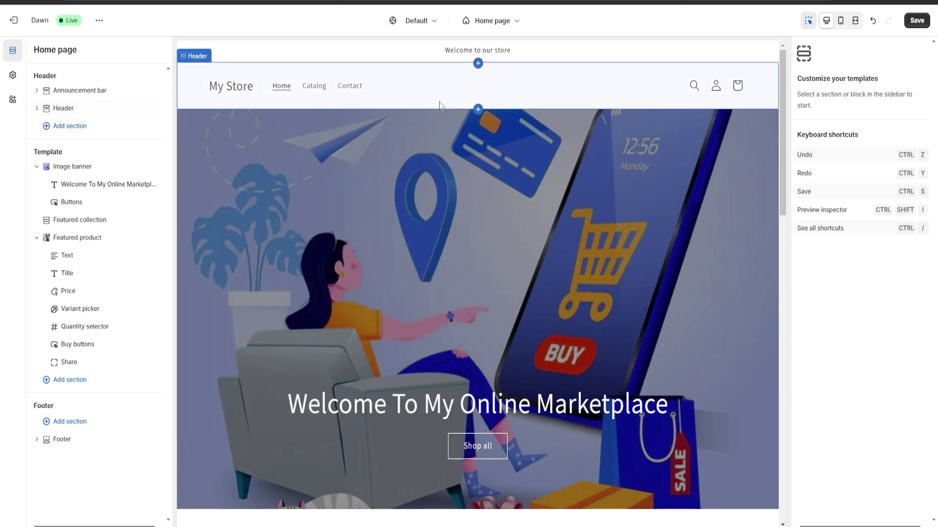
left_click(405, 95)
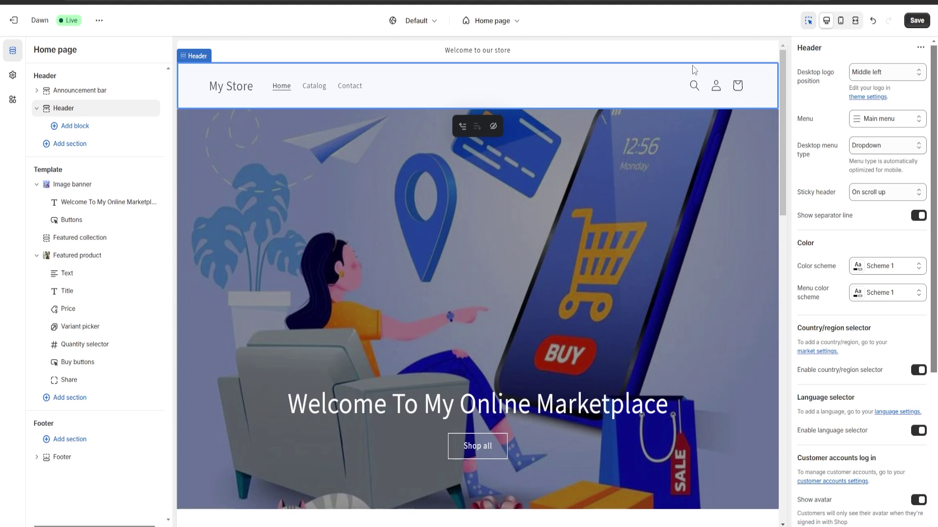
- Save the theme customizations, exit the editor and return to the admin Home page
left_click(915, 21)
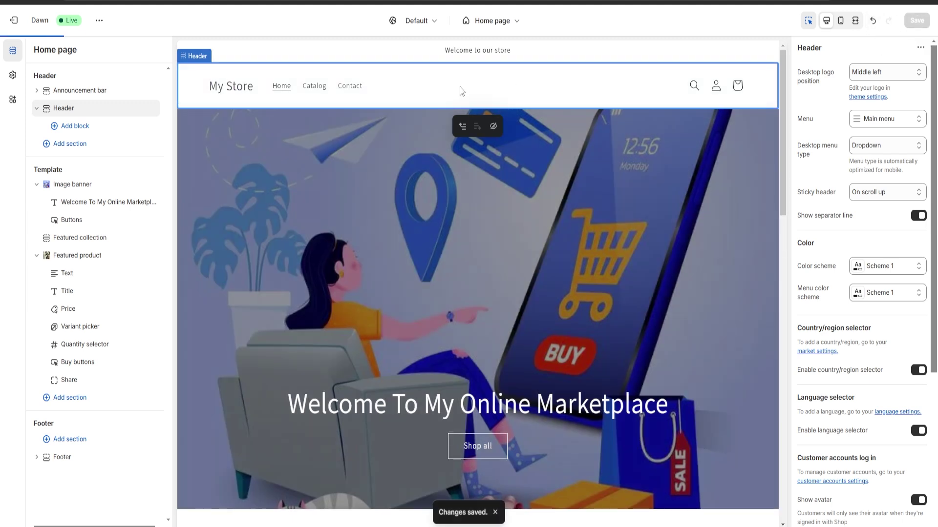
left_click(13, 20)
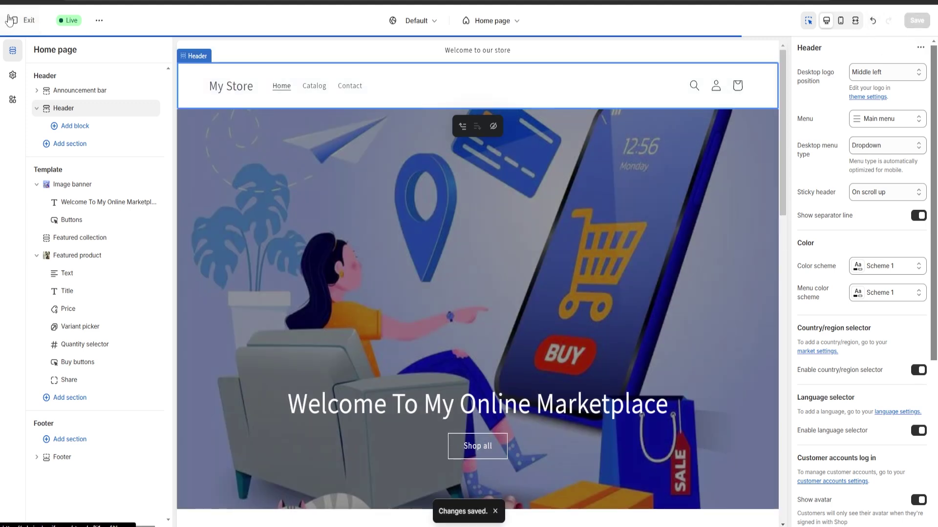
left_click(38, 55)
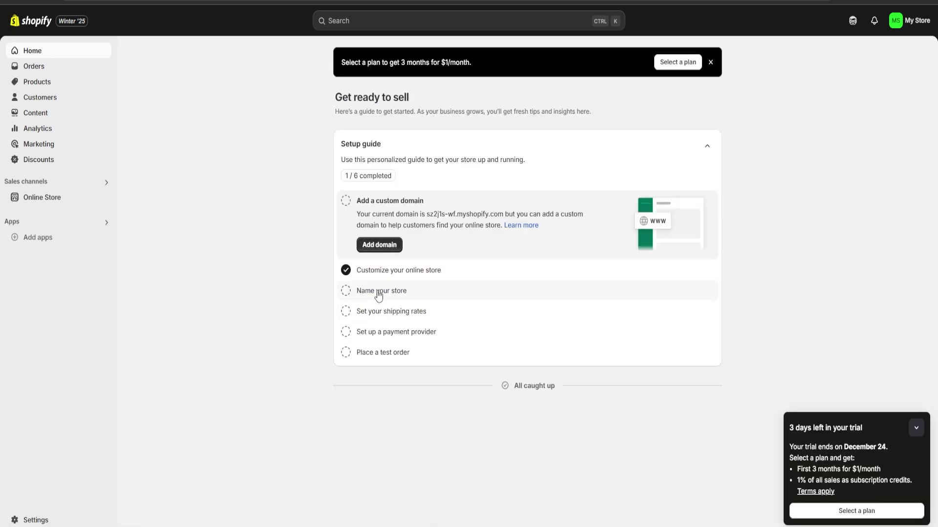
- Change the store name to 'Online Marketplace' from the setup guide, save, and close Settings
left_click(381, 292)
left_click(393, 292)
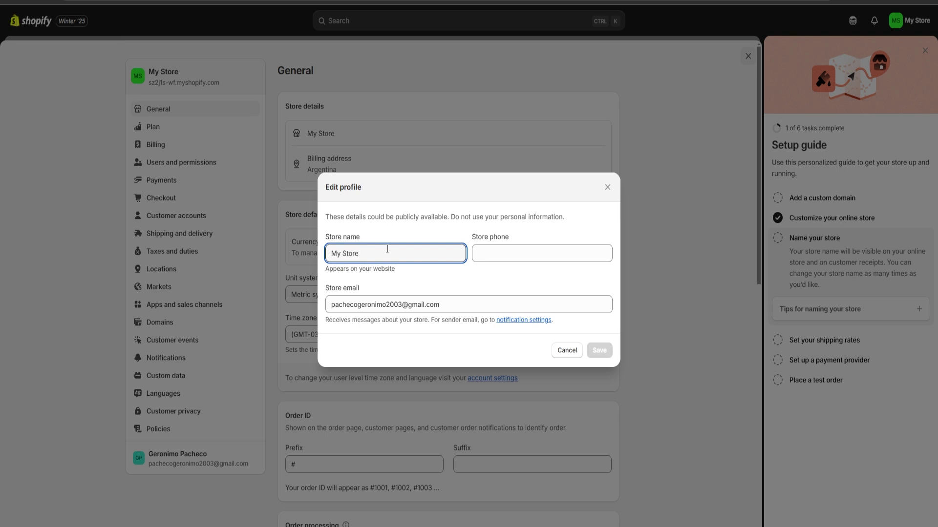
key("BackSpace")
key("BackSpace")
key("BackSpace")
key("BackSpace")
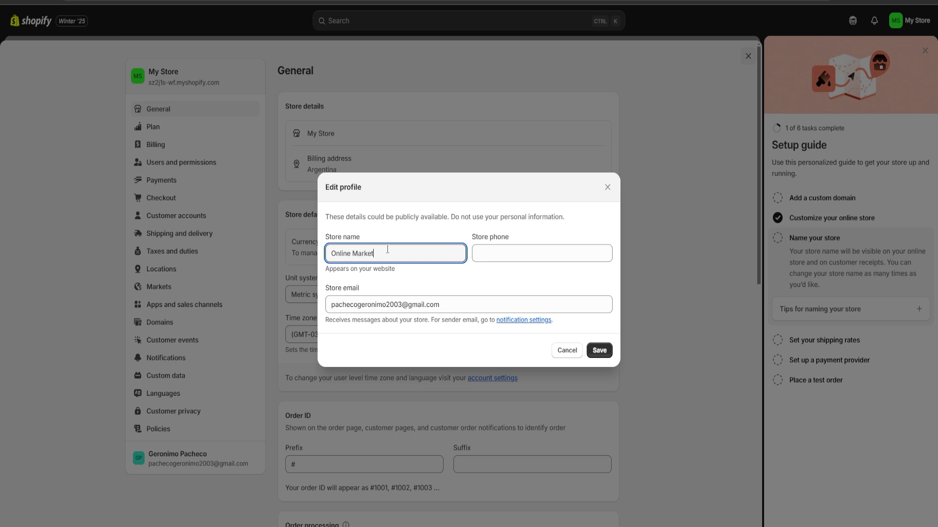
left_click(599, 350)
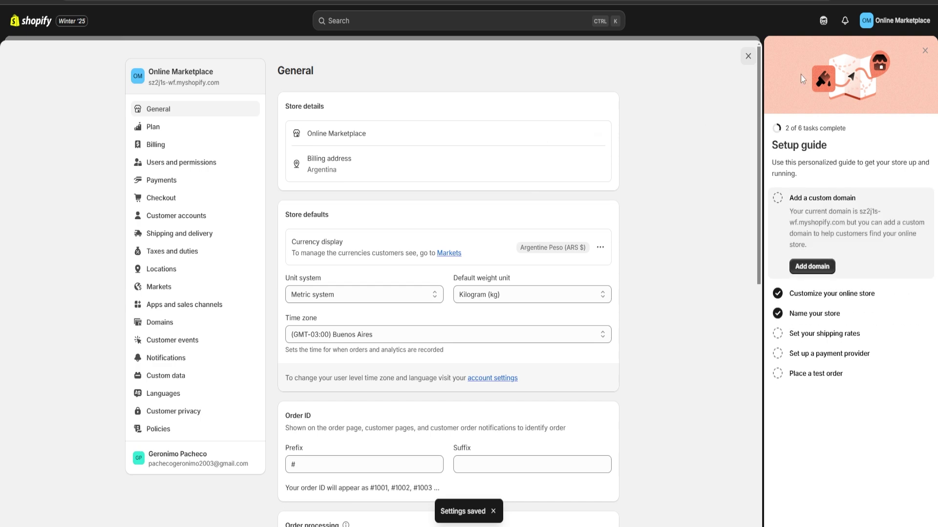
left_click(747, 56)
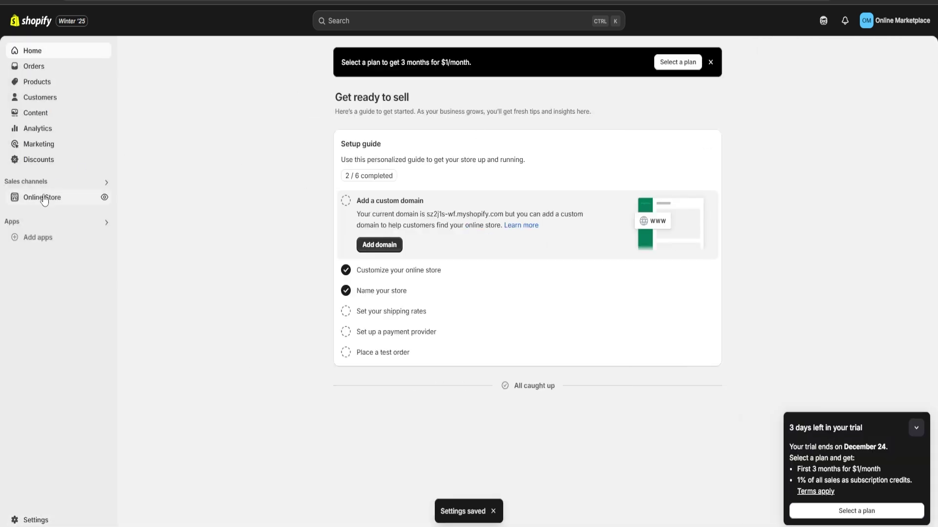
- Preview the storefront with the Dawn theme from the Online Store themes page
left_click(43, 198)
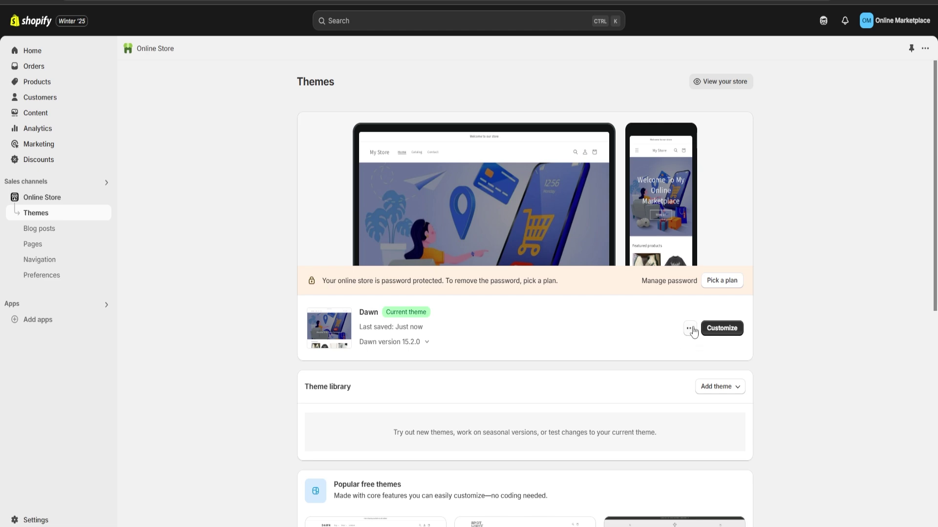
left_click(691, 329)
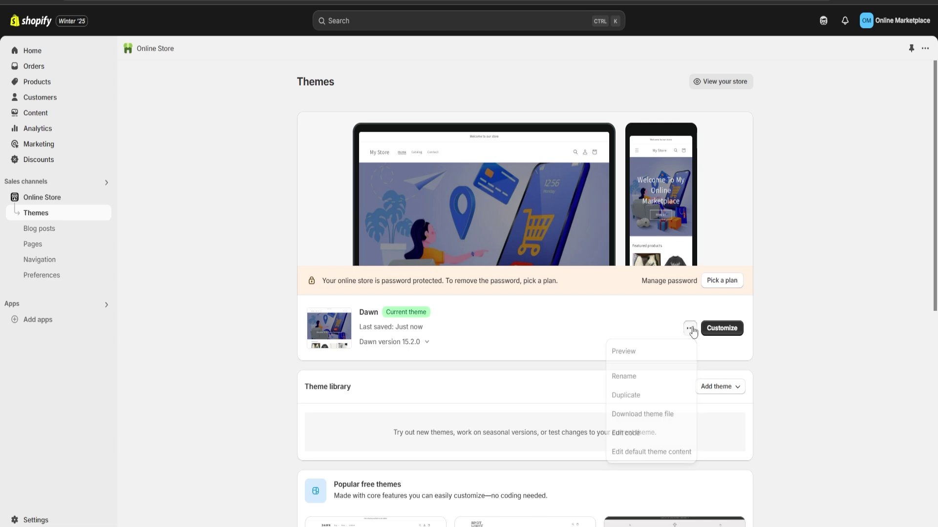
left_click(654, 352)
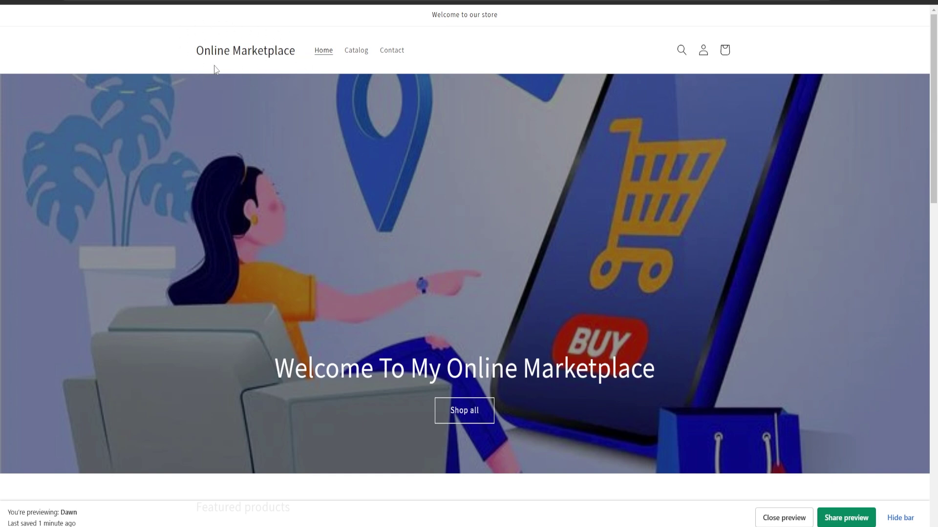
- Scroll through the Dawn storefront preview, close it, and dismiss the theme actions list
scroll(430, 232, "down", 5)
scroll(437, 219, "down", 11)
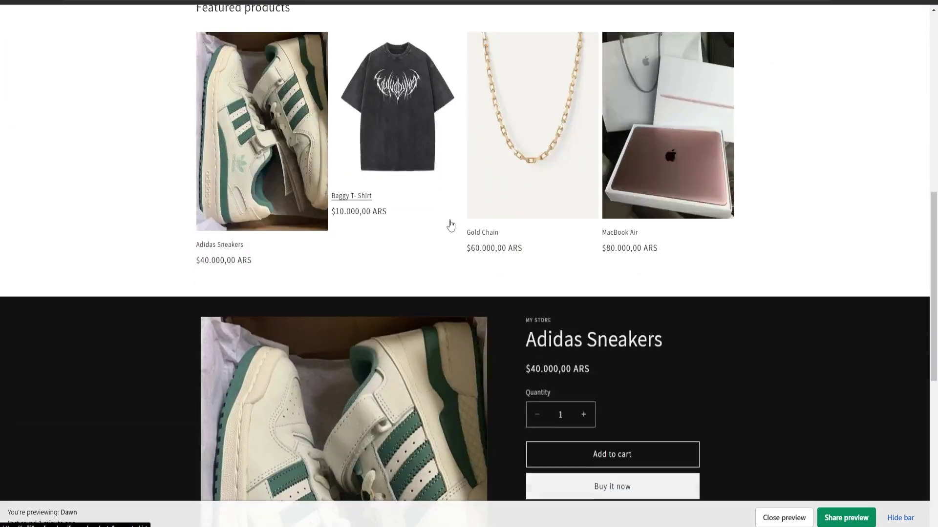
scroll(459, 235, "up", 1)
scroll(461, 244, "up", 15)
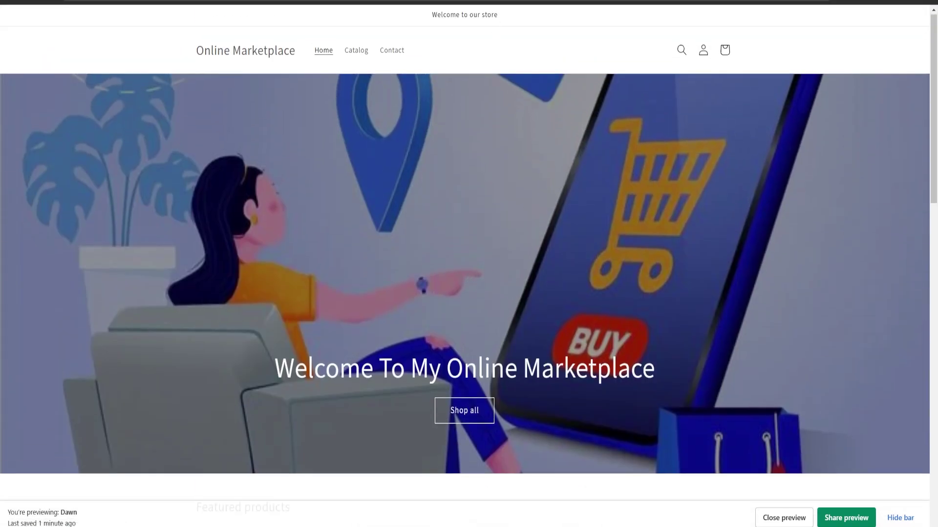
key("ctrl+w")
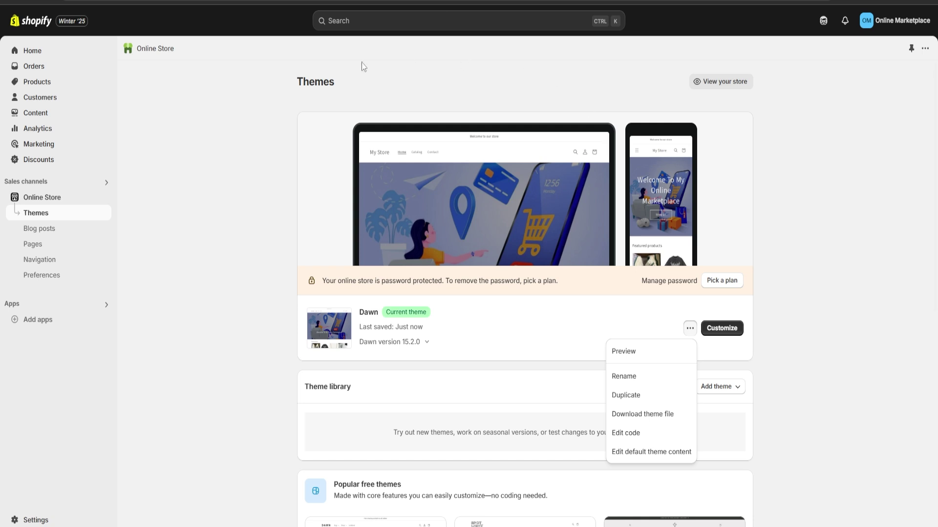
left_click(510, 345)
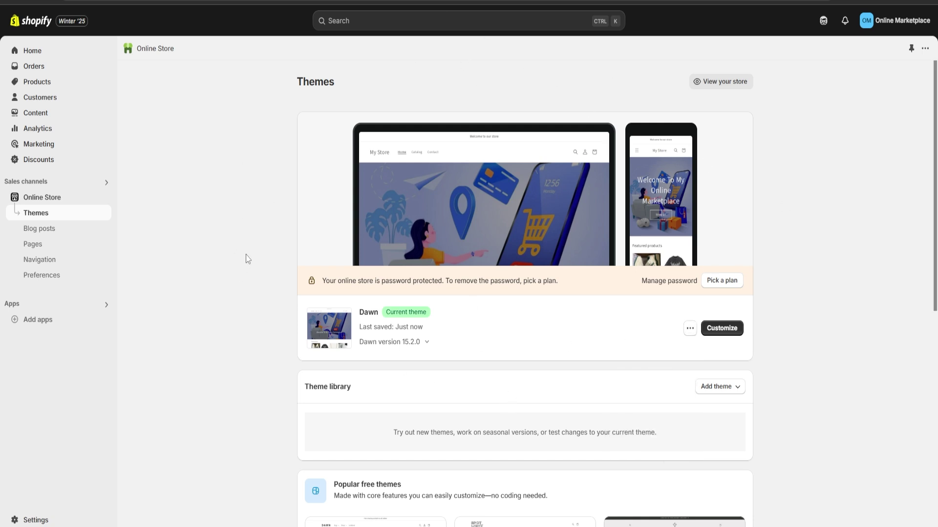
left_click(39, 130)
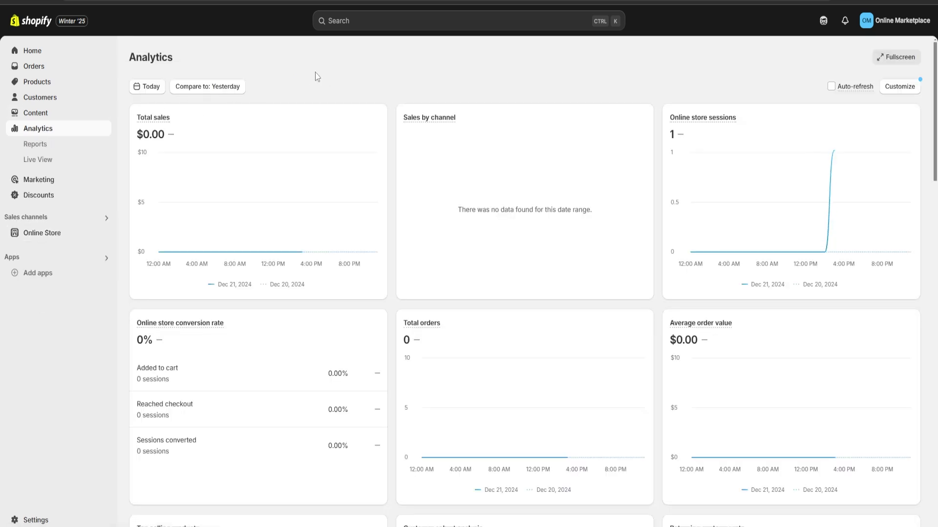
mouse_move(139, 122)
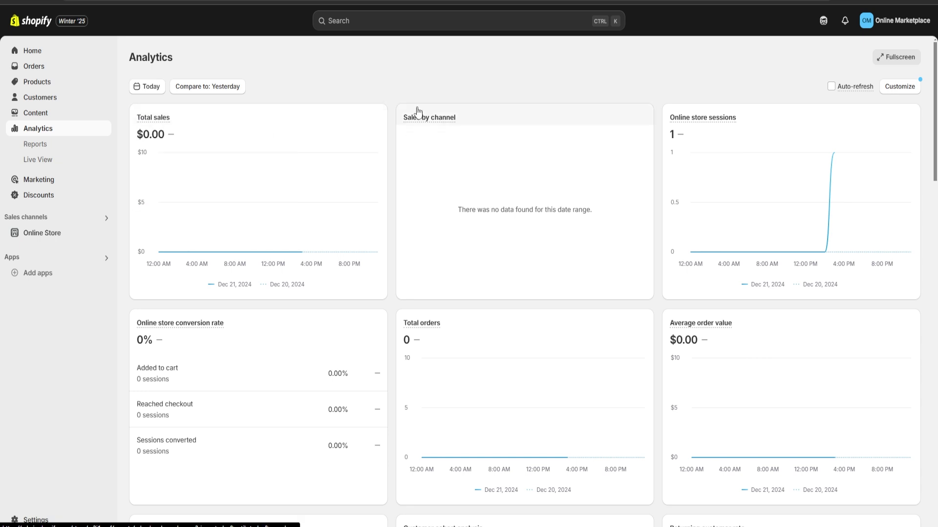
mouse_move(423, 123)
mouse_move(426, 329)
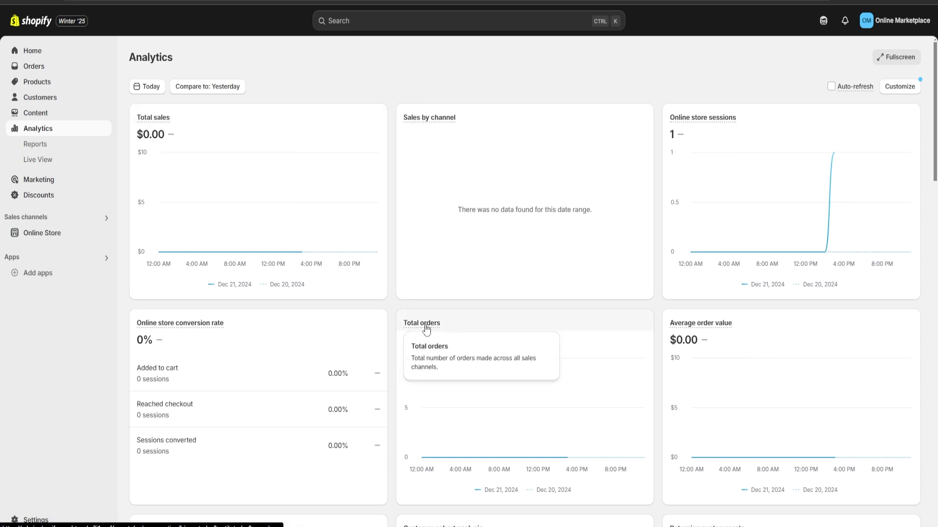
mouse_move(686, 328)
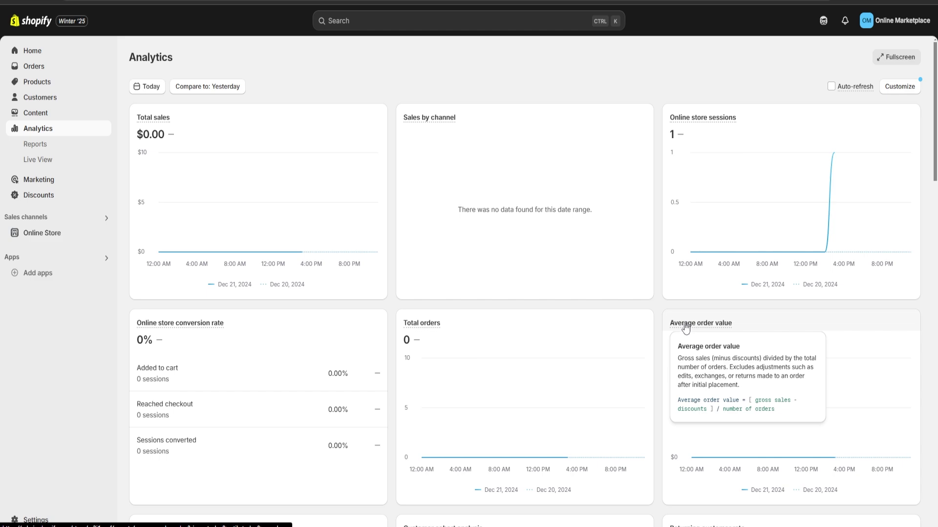
scroll(658, 238, "down", 12)
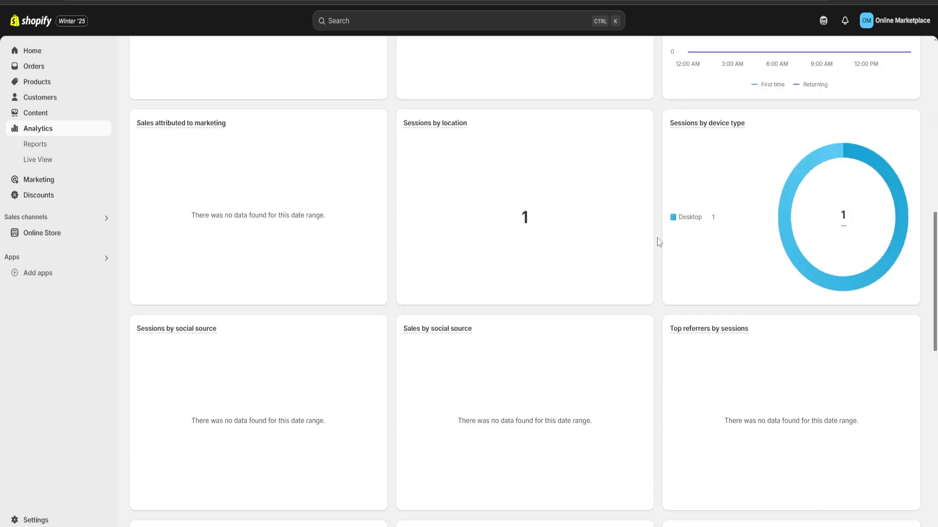
scroll(658, 238, "down", 12)
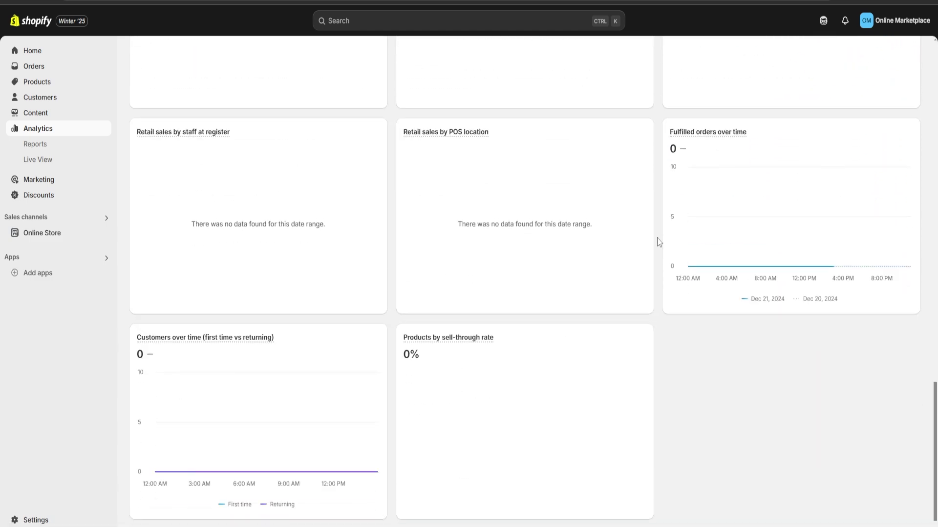
scroll(658, 238, "up", 17)
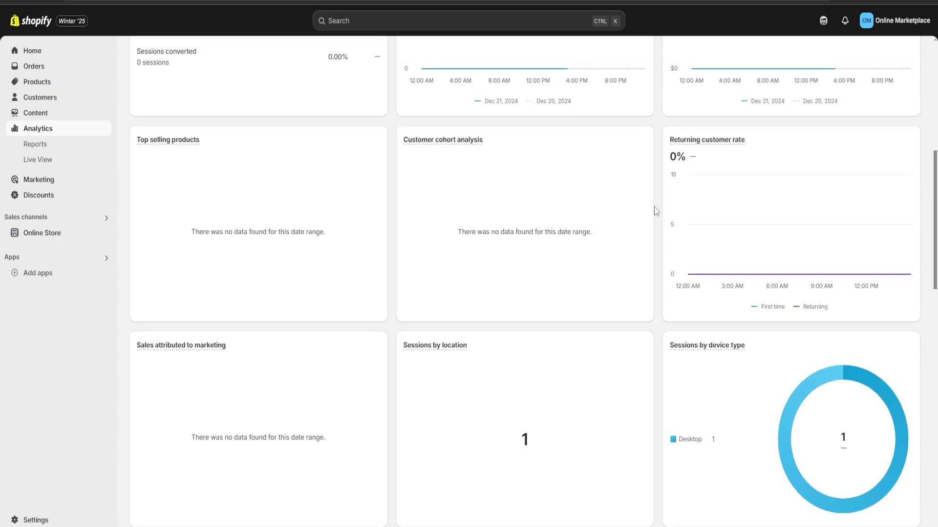
scroll(654, 206, "up", 8)
scroll(390, 177, "down", 1)
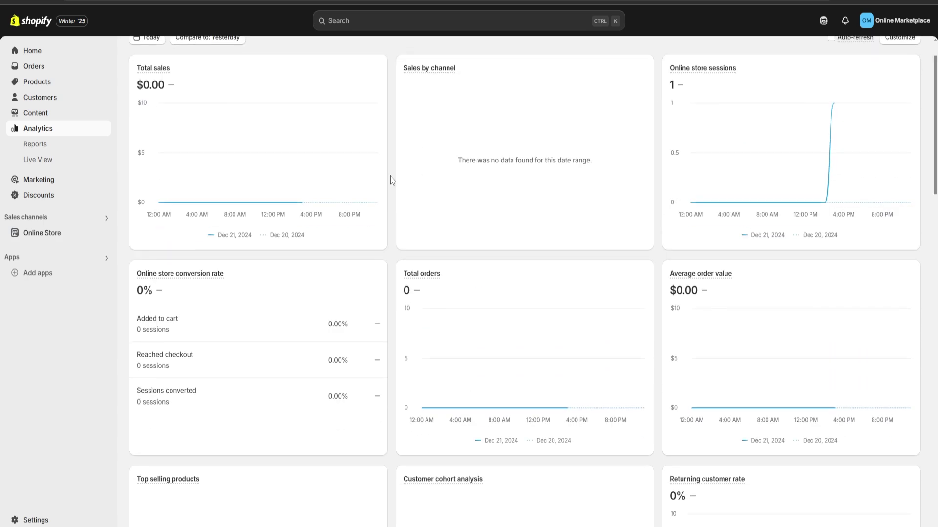
scroll(391, 178, "down", 8)
scroll(391, 180, "down", 5)
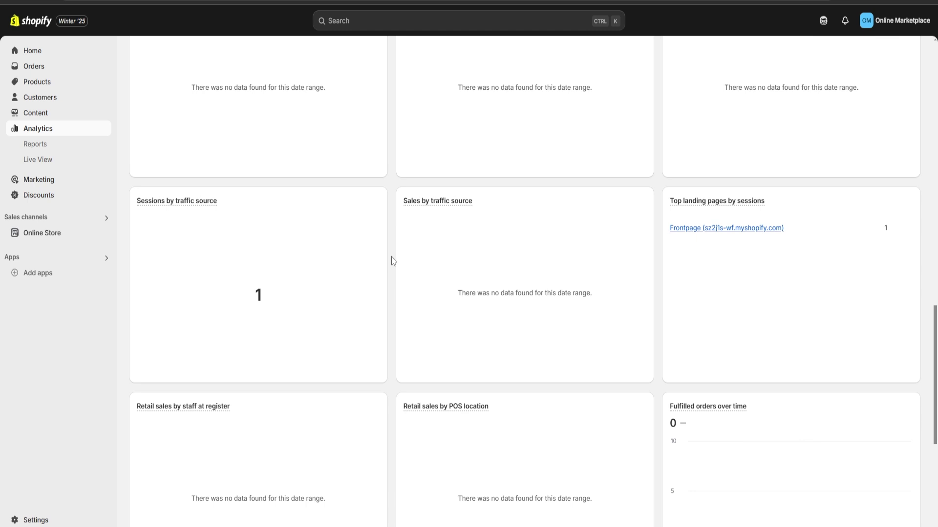
scroll(391, 263, "down", 5)
scroll(392, 261, "down", 2)
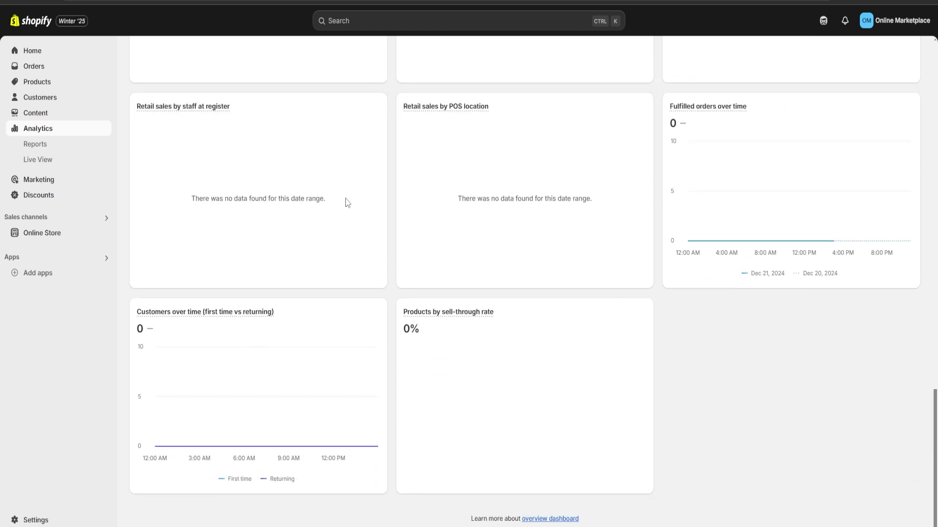
- In Discounts, add a new Amount off products discount
left_click(46, 196)
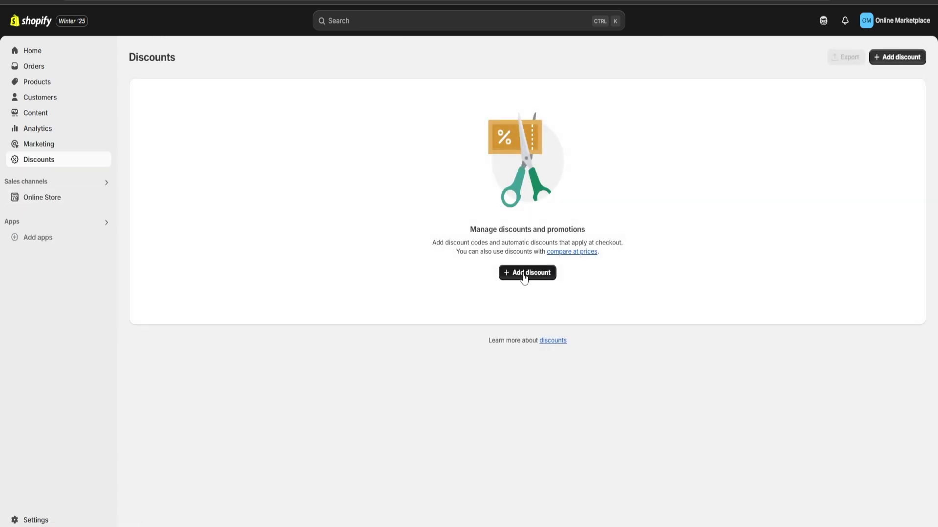
left_click(523, 274)
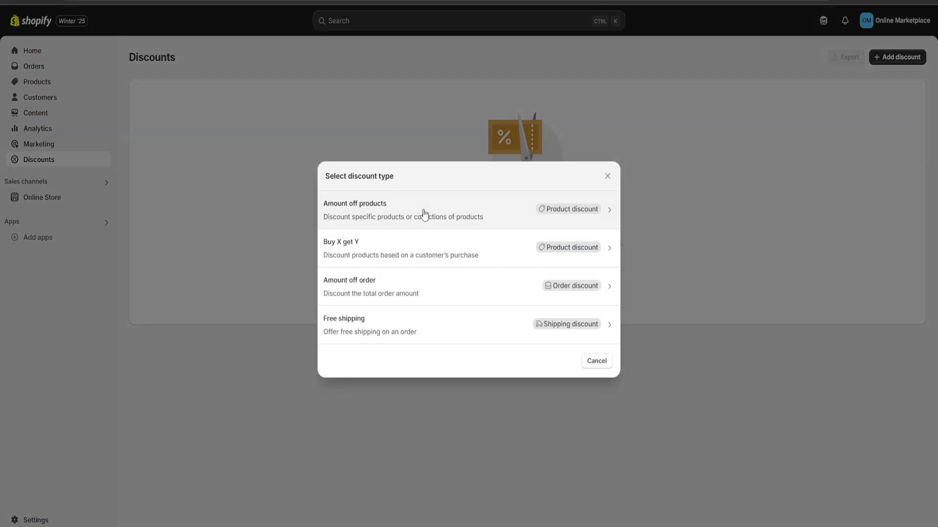
left_click(426, 212)
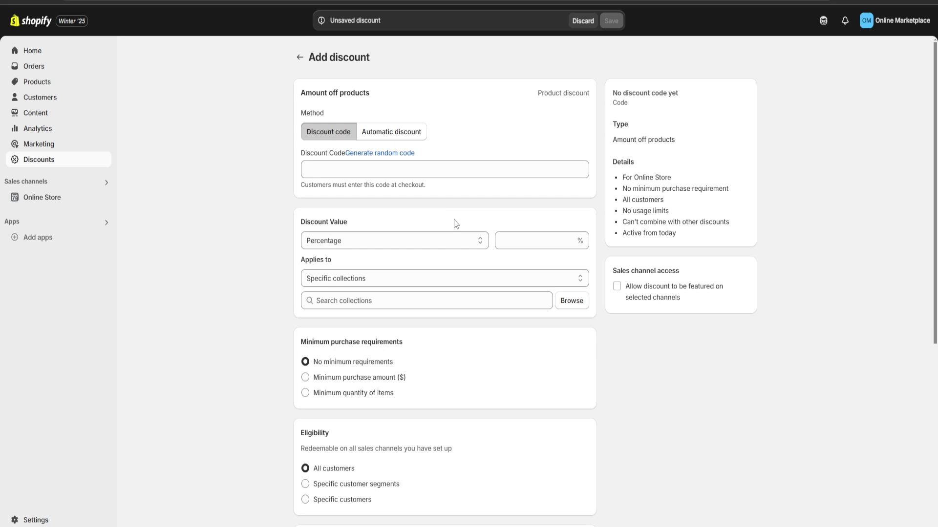
- Replace the typed code 'markeplace101' with a generated random code and set a 10% percentage value
left_click(363, 175)
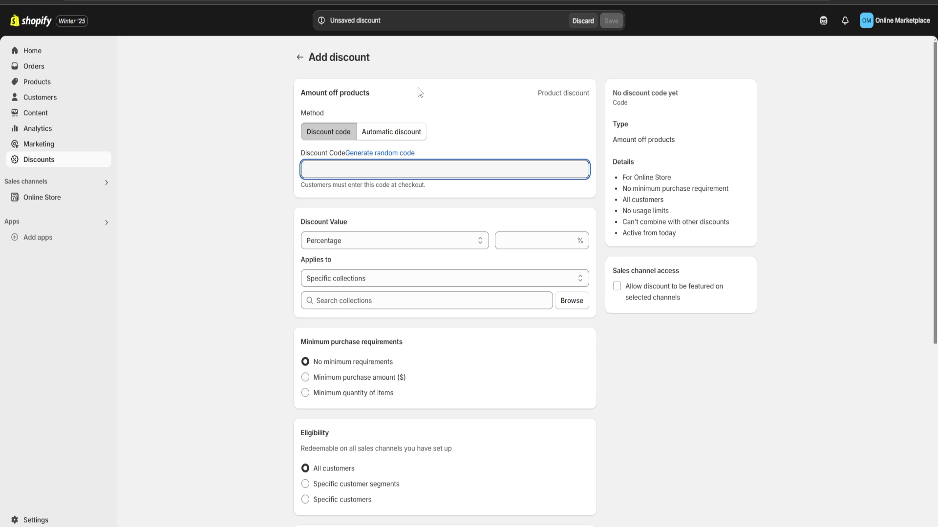
type("markepl")
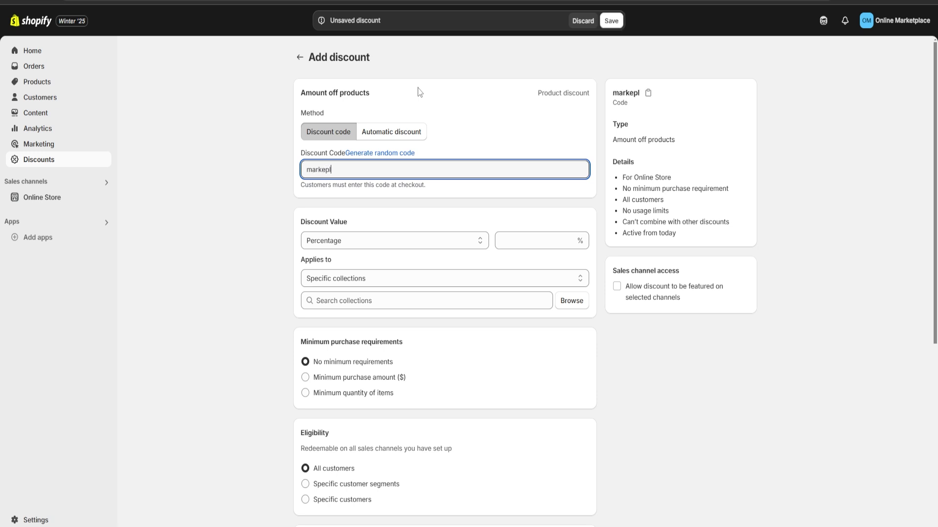
type("ace101")
left_click(383, 153)
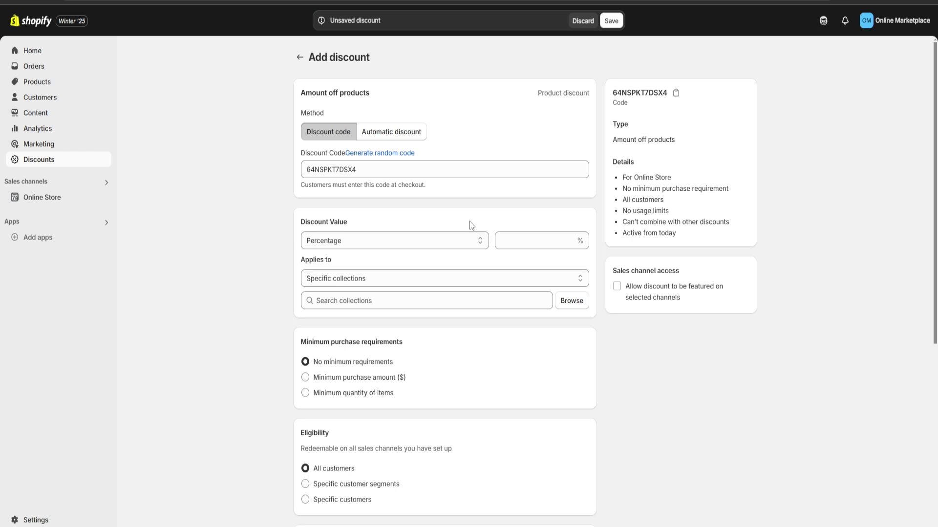
left_click(330, 241)
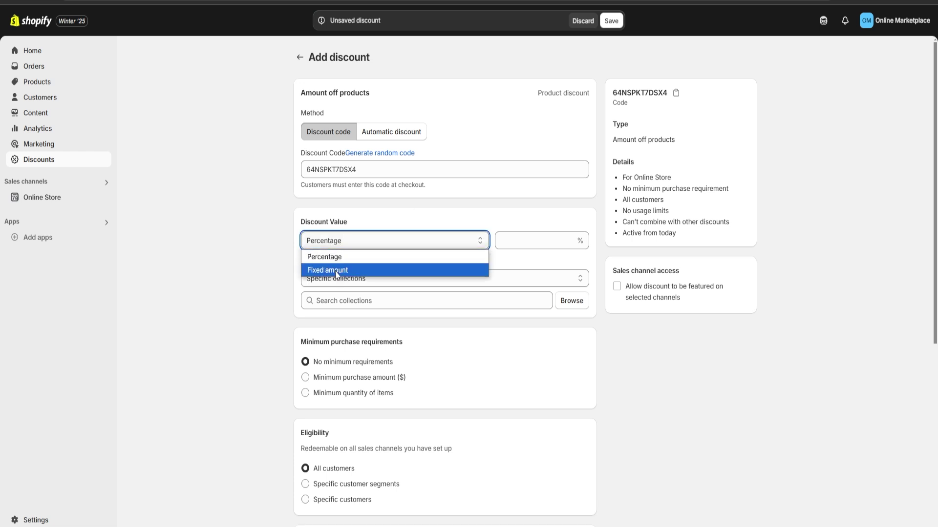
left_click(340, 258)
left_click(522, 239)
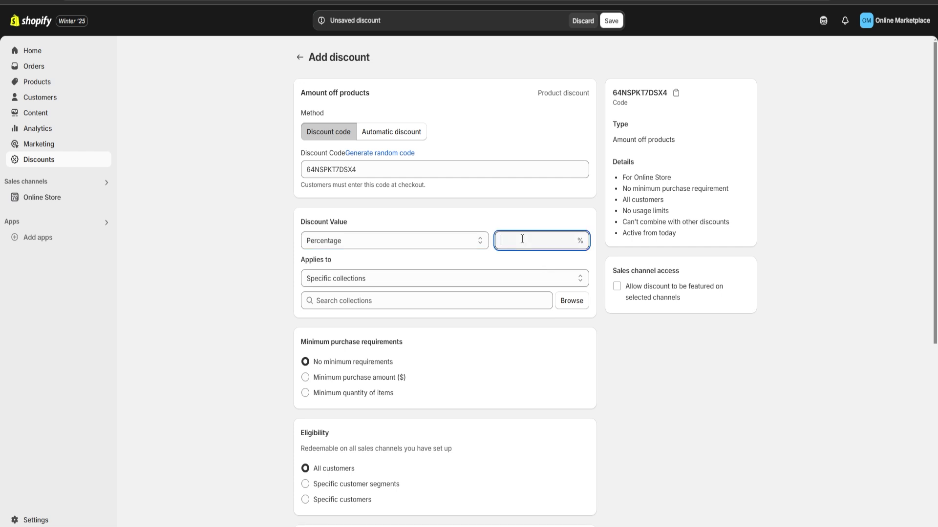
type("10")
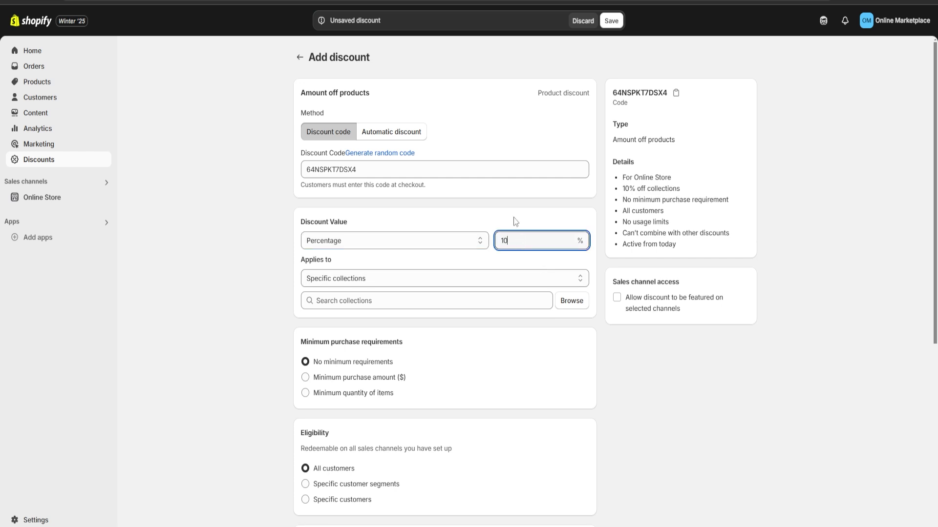
left_click(515, 223)
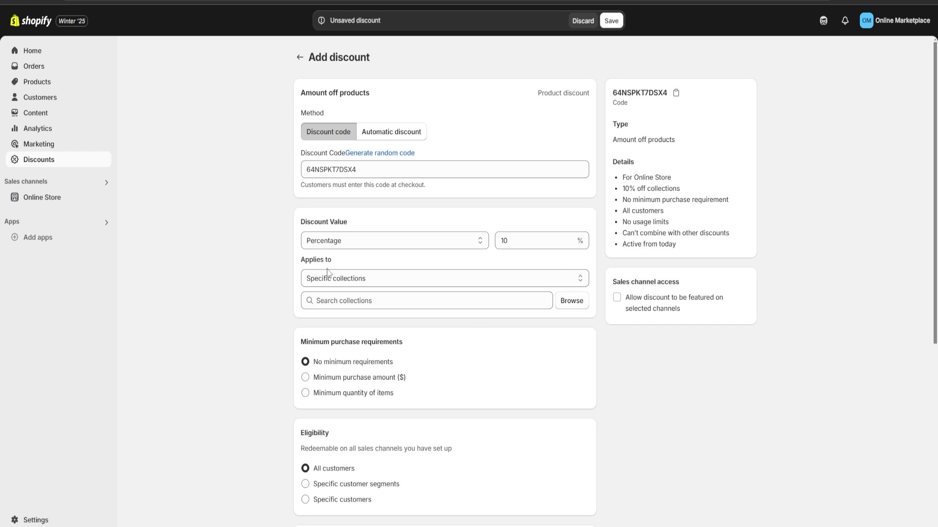
- Apply the discount to the Home page collection
left_click(571, 305)
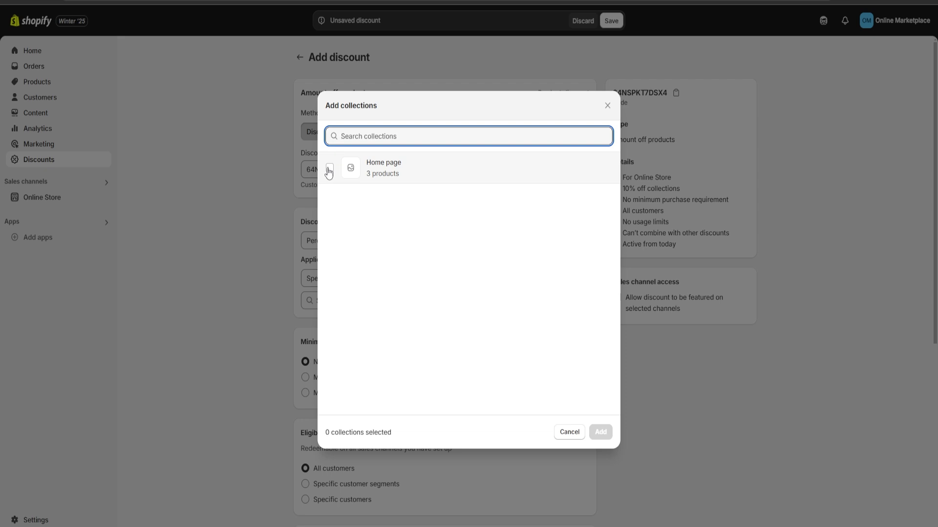
left_click(330, 170)
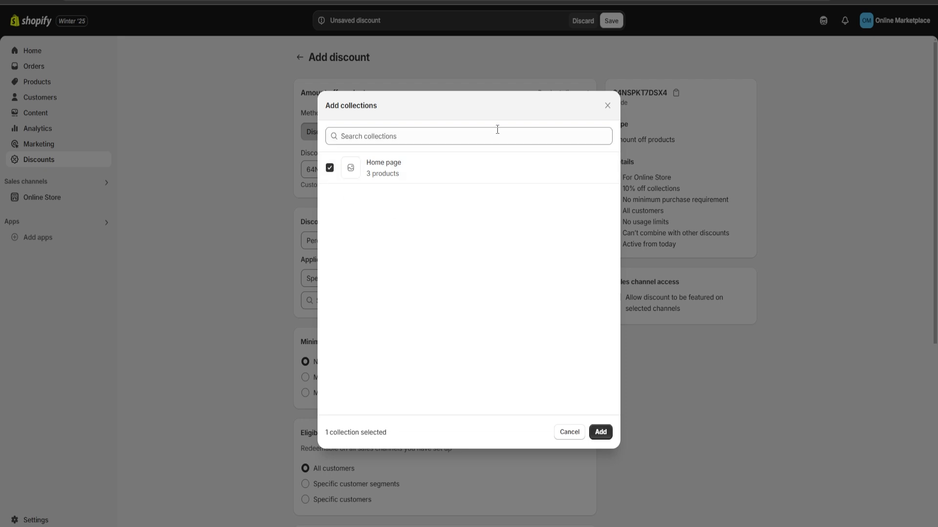
left_click(605, 435)
- Scroll the form, highlighting the Minimum purchase requirements, Eligibility and Combinations sections
scroll(635, 337, "down", 5)
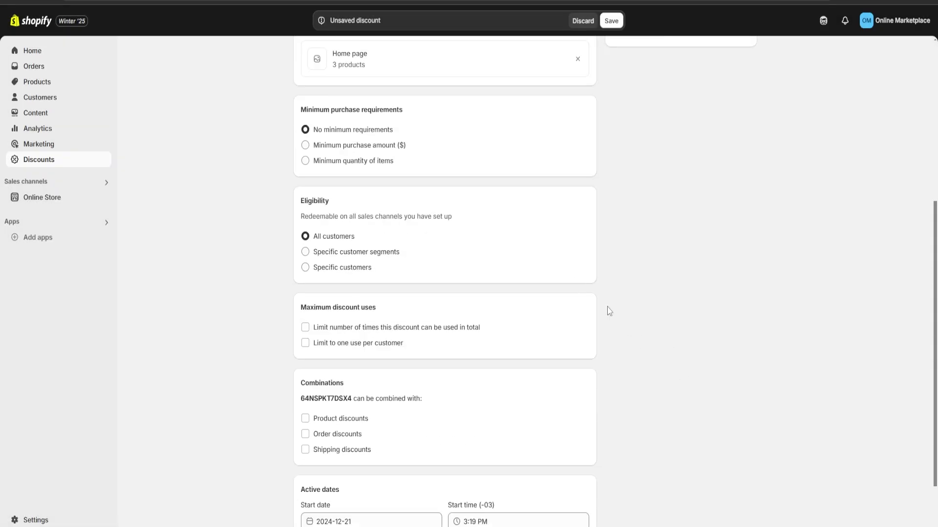
left_click_drag(295, 108, 419, 115)
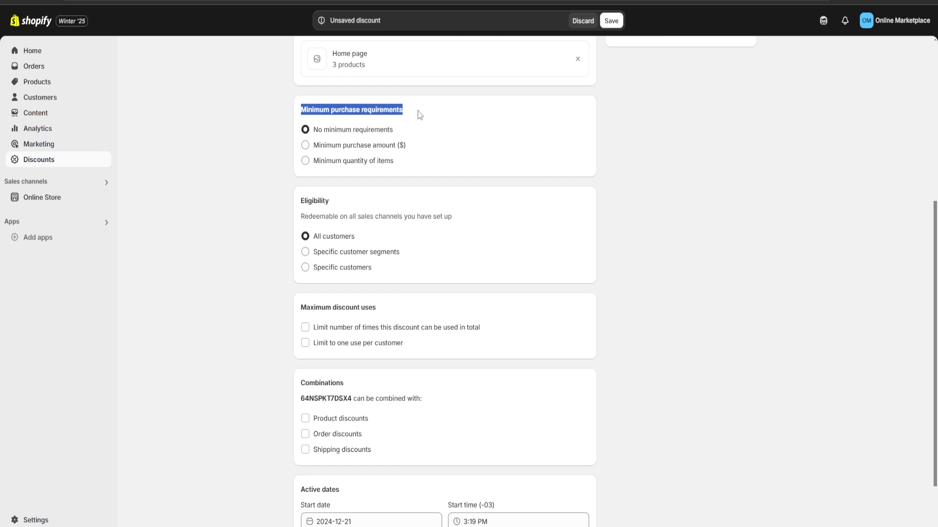
left_click(422, 115)
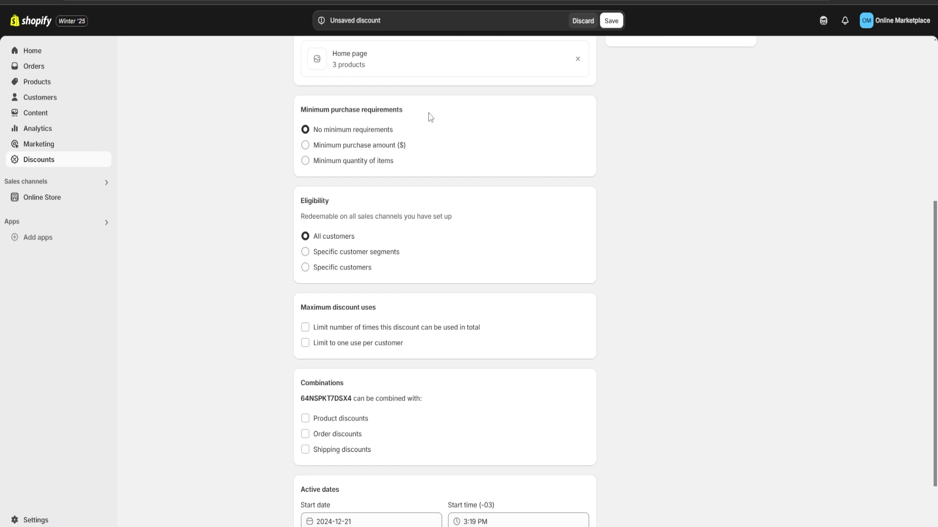
left_click_drag(294, 117, 405, 114)
left_click(425, 119)
scroll(424, 119, "down", 2)
left_click_drag(299, 129, 348, 136)
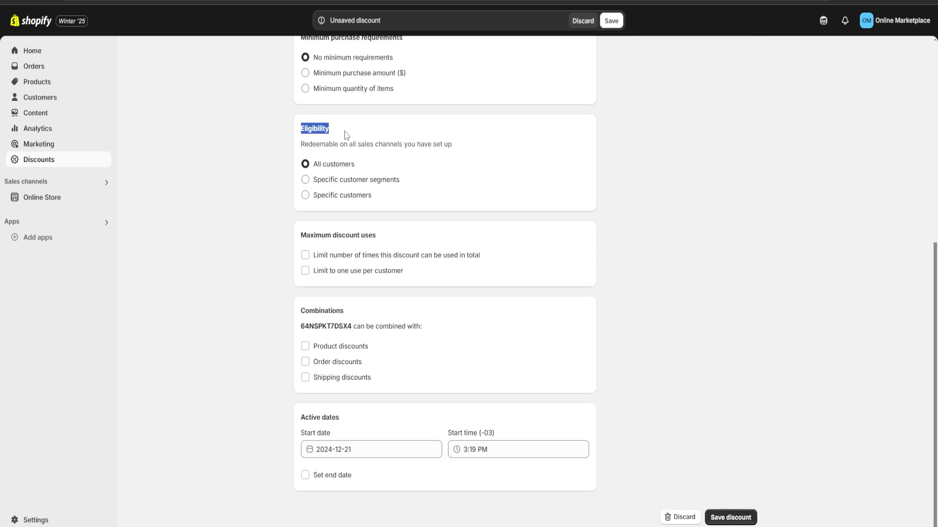
left_click(355, 135)
left_click_drag(301, 311, 348, 315)
left_click(449, 333)
- Set the discount's end date to December 28 and save it
left_click(306, 475)
scroll(398, 423, "down", 1)
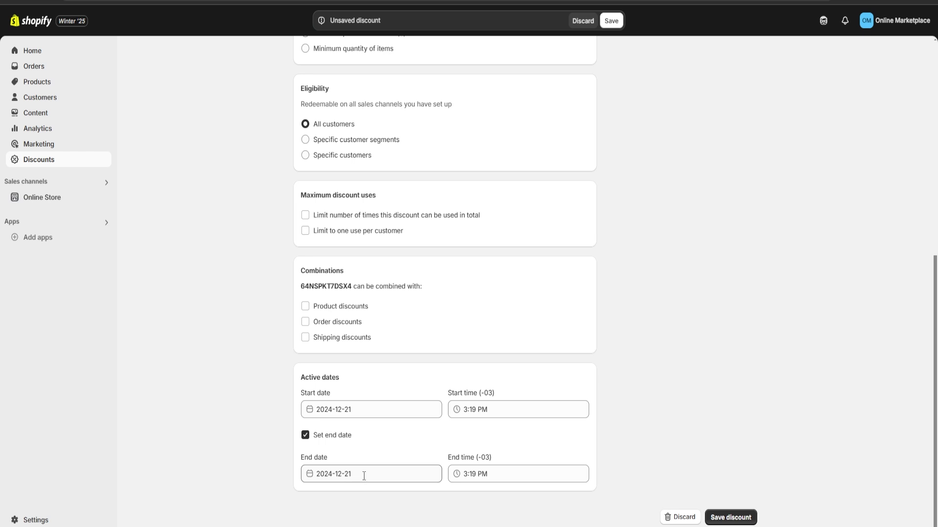
left_click(364, 476)
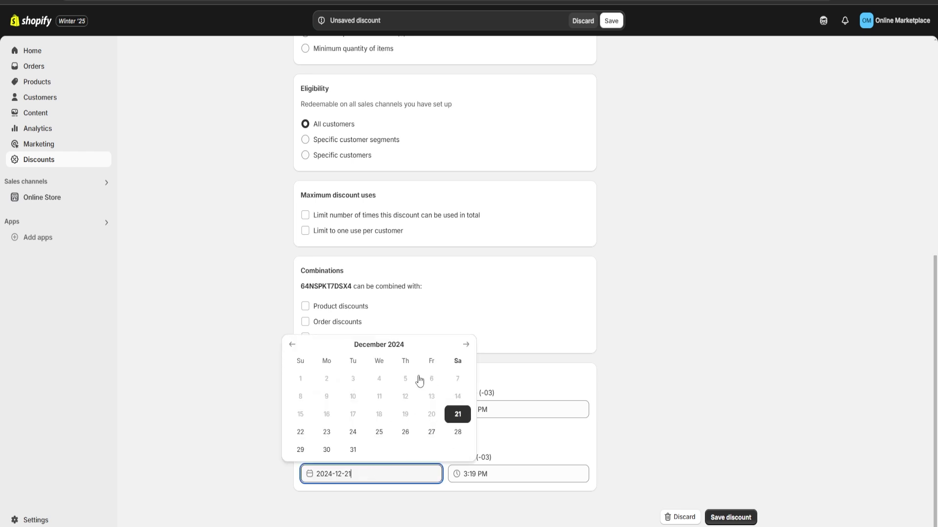
left_click(458, 433)
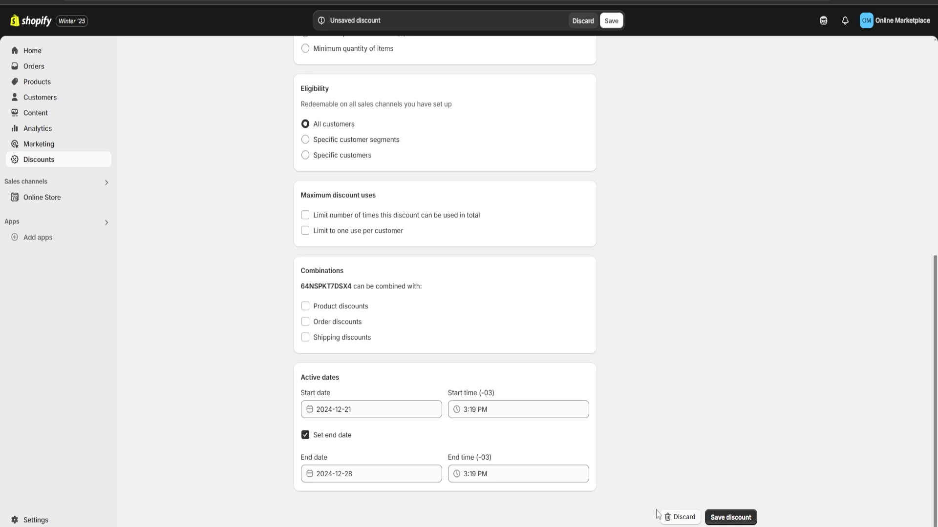
left_click(738, 518)
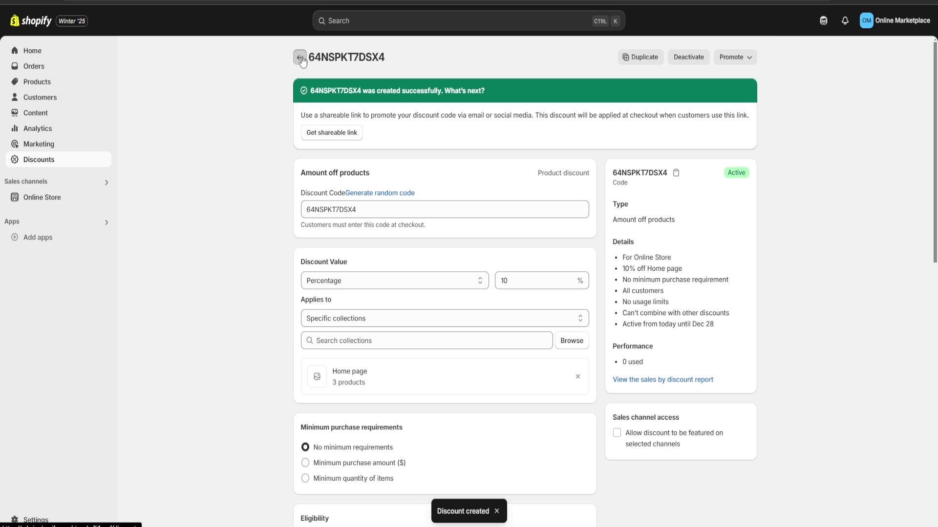
- Go back to the Discounts list showing the new active 10% Home page code
left_click(300, 57)
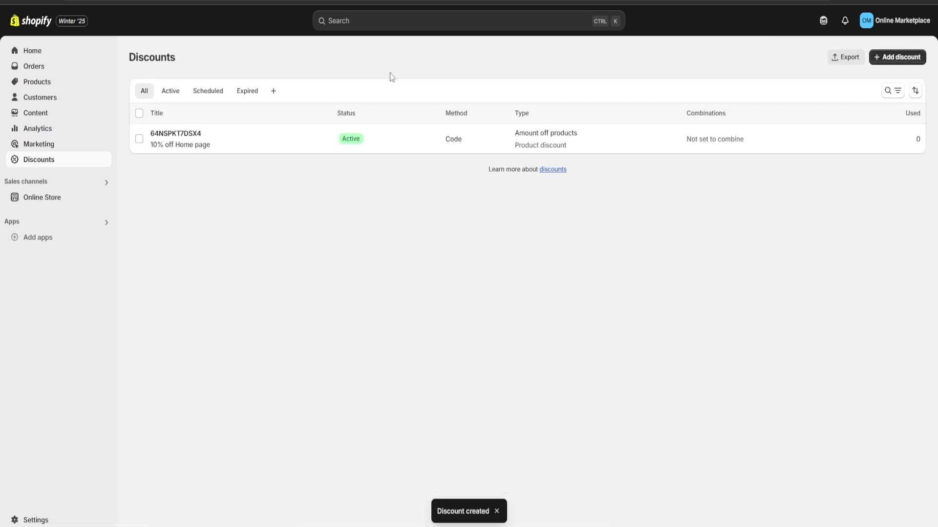